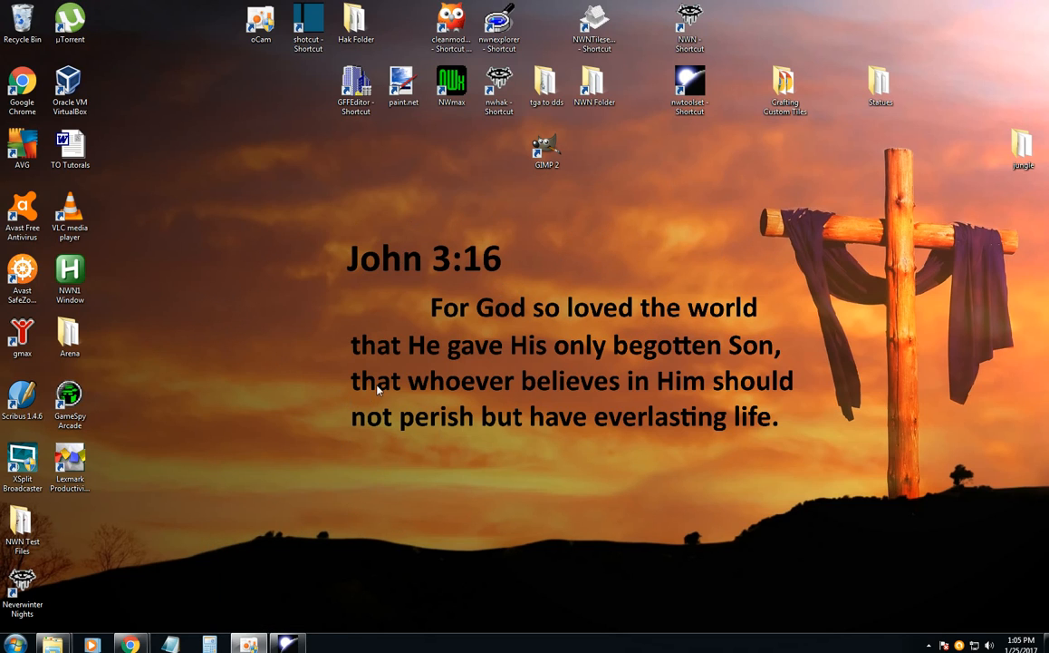
- Launch NWmax from the desktop and continue past the gmax online notice
click(455, 93)
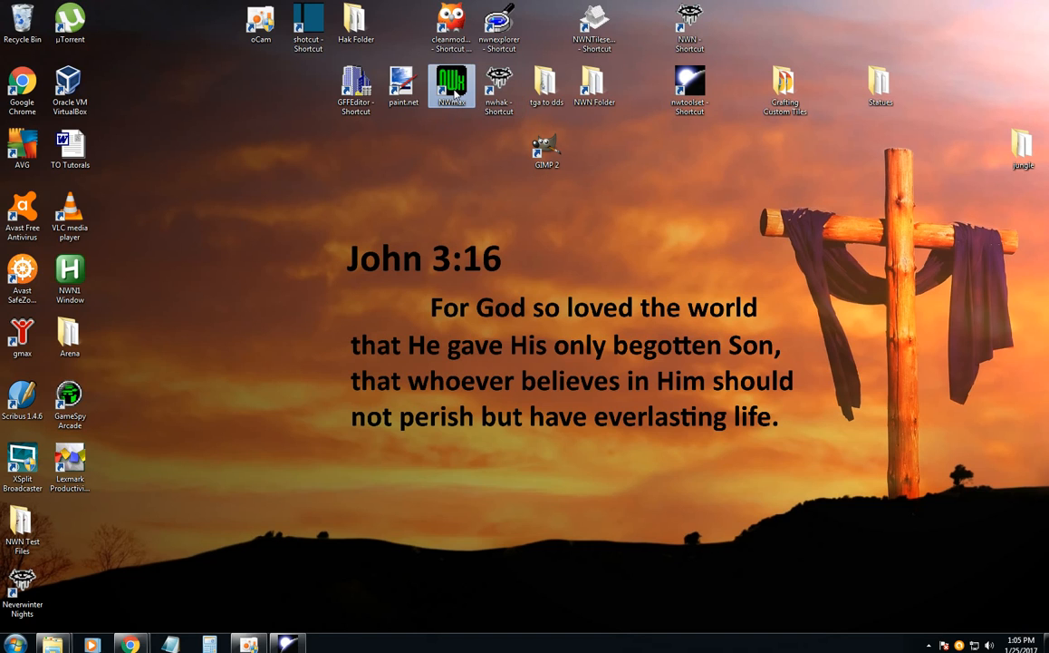
double_click(455, 93)
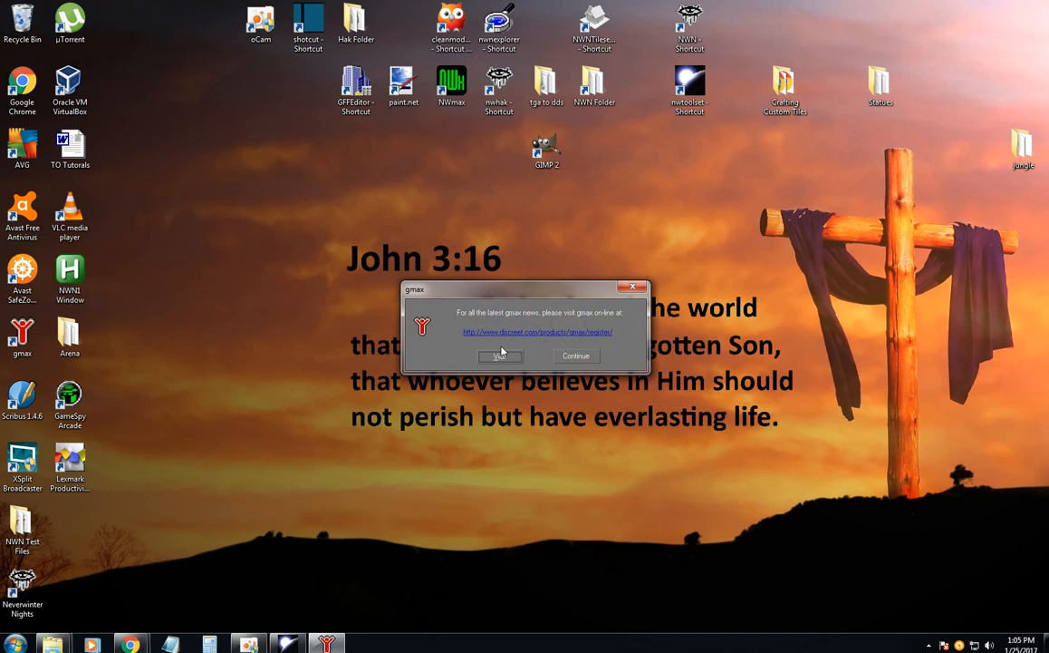
click(593, 356)
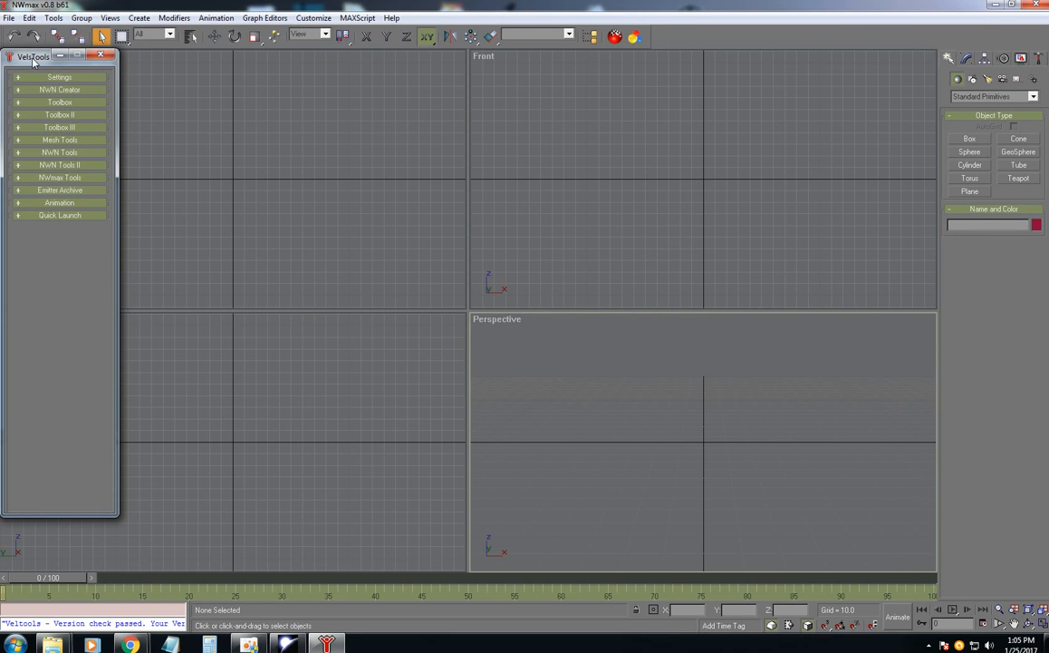
- Shorten the VelsTools window, place it beneath the NWmax window, and bring NWmax to the front
drag(34, 60, 150, 75)
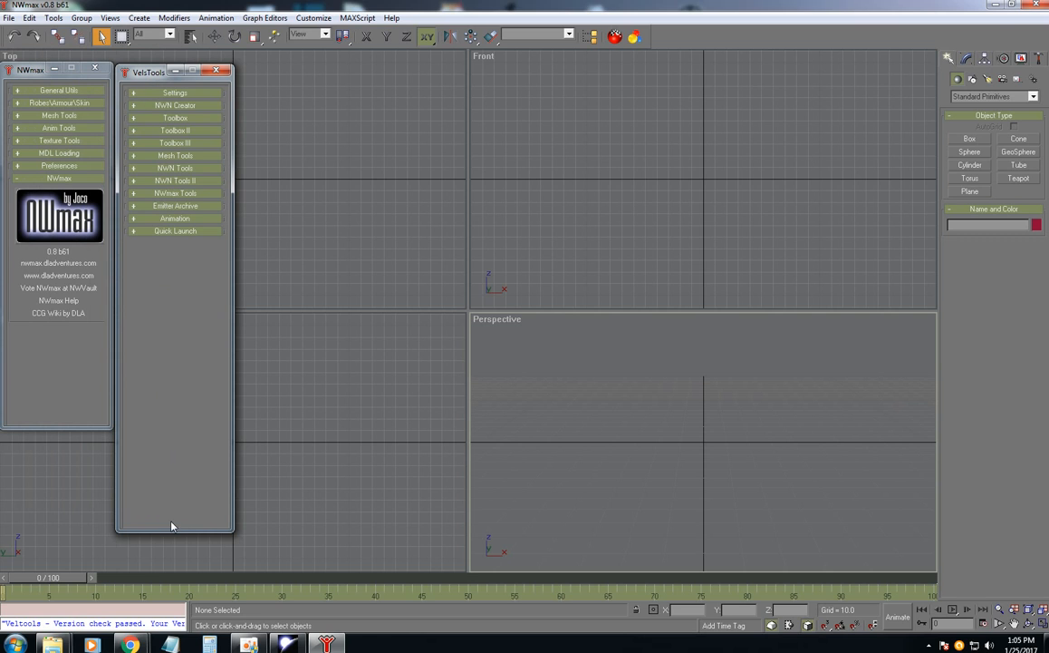
drag(173, 531, 199, 263)
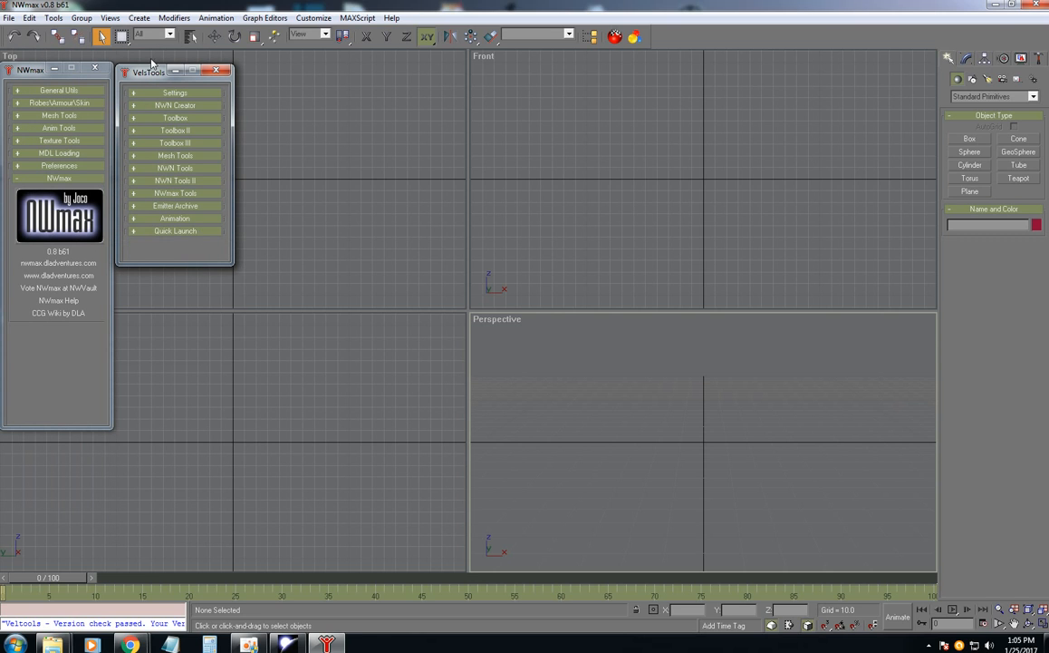
drag(149, 74, 36, 359)
click(20, 72)
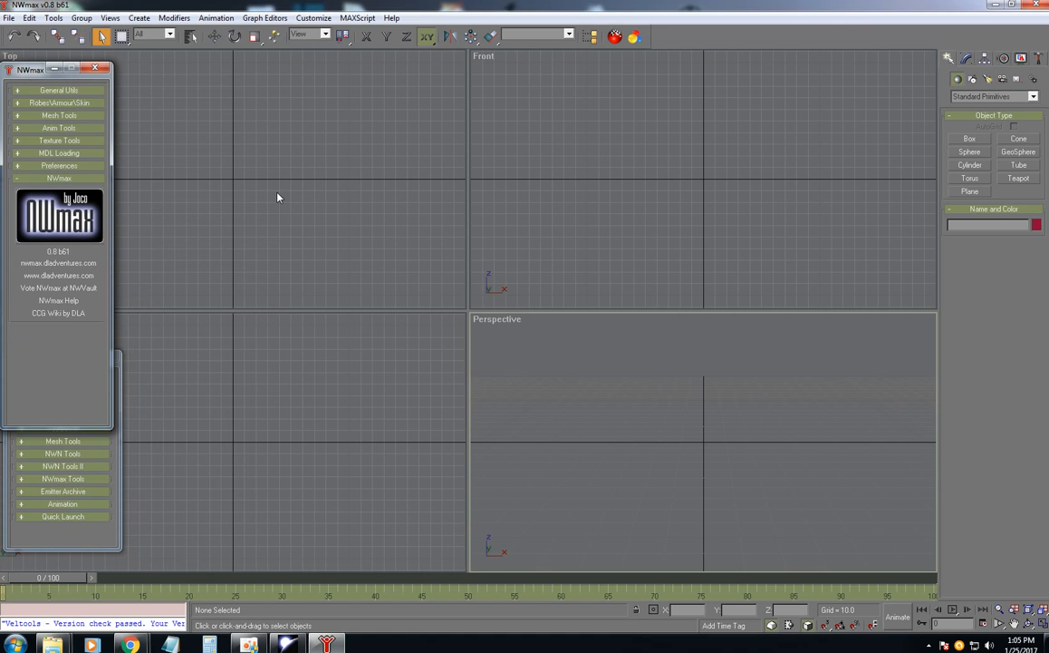
- Import tic01_h01_01 from the Working MDLs folder with geometry and animations through the MDL Loading tools
click(58, 154)
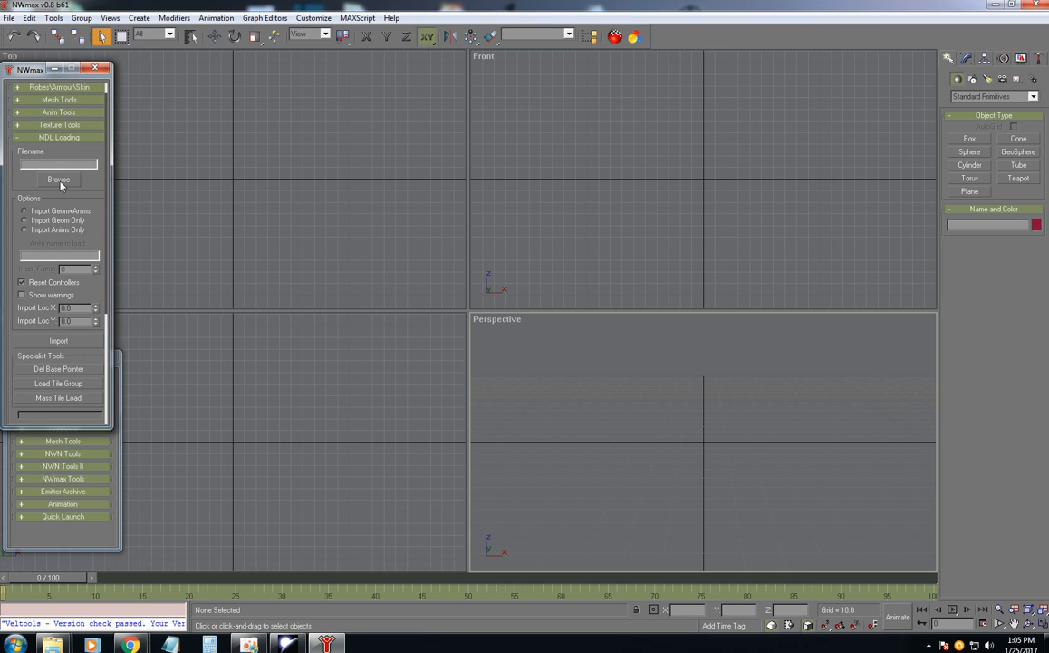
click(59, 180)
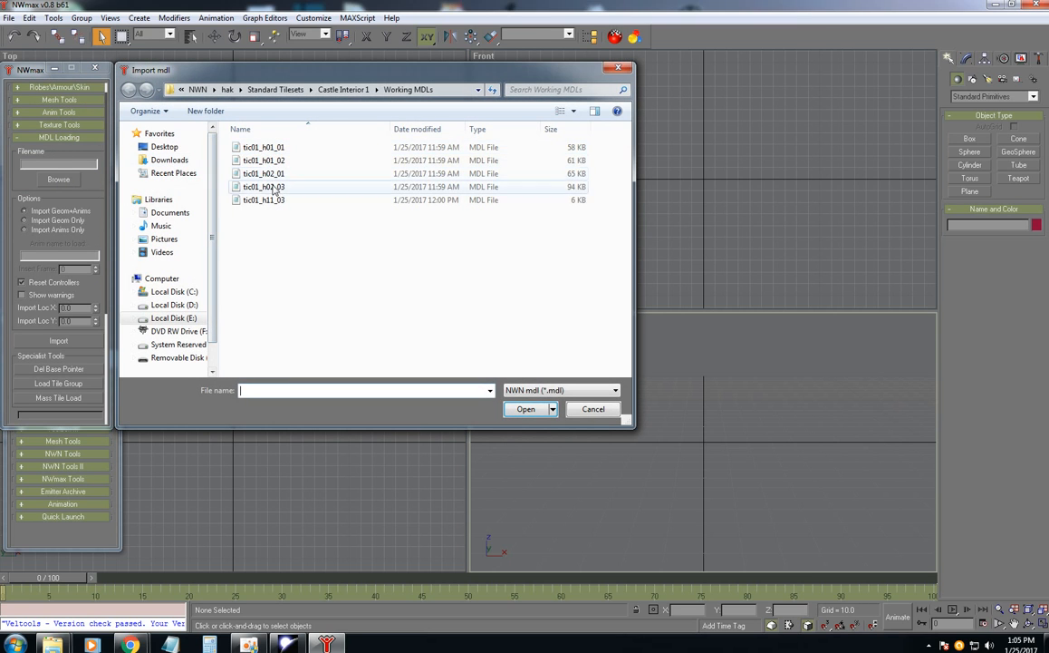
click(267, 147)
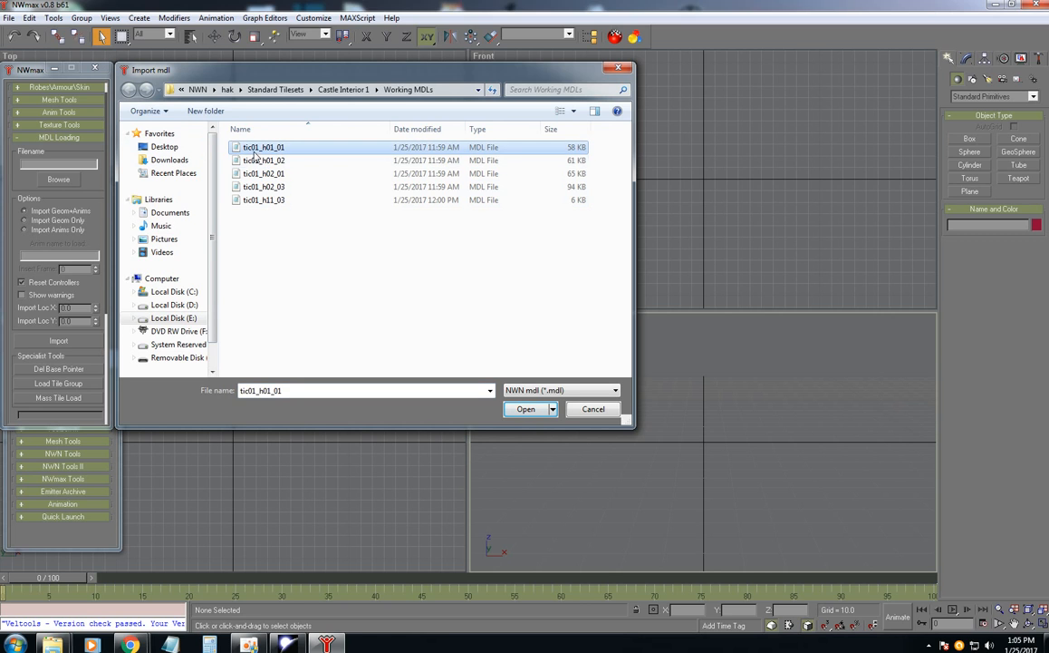
click(526, 409)
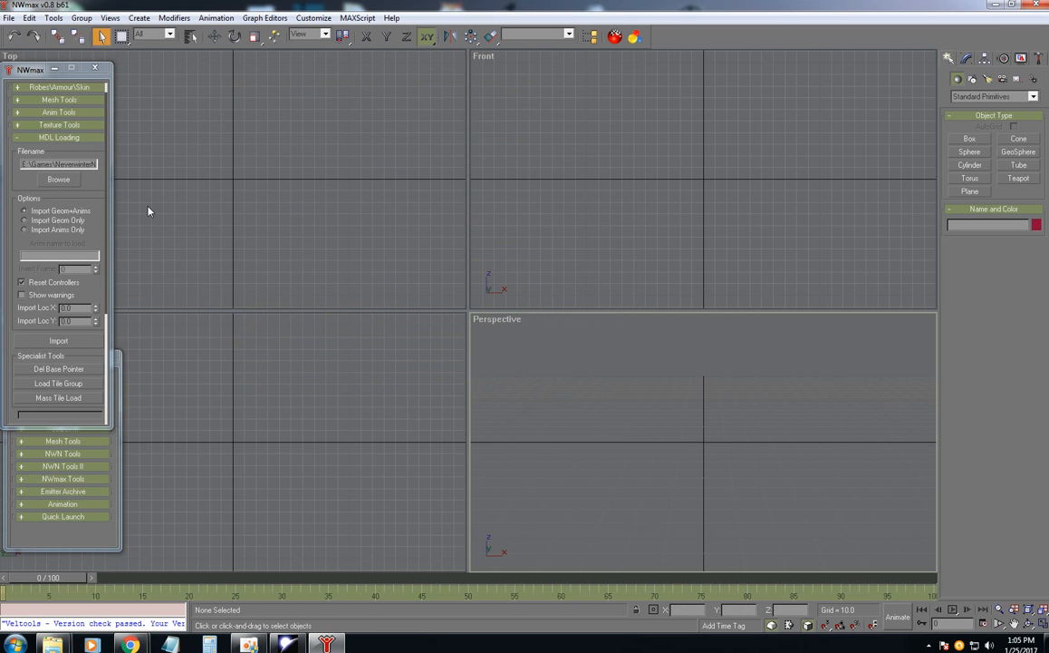
click(58, 340)
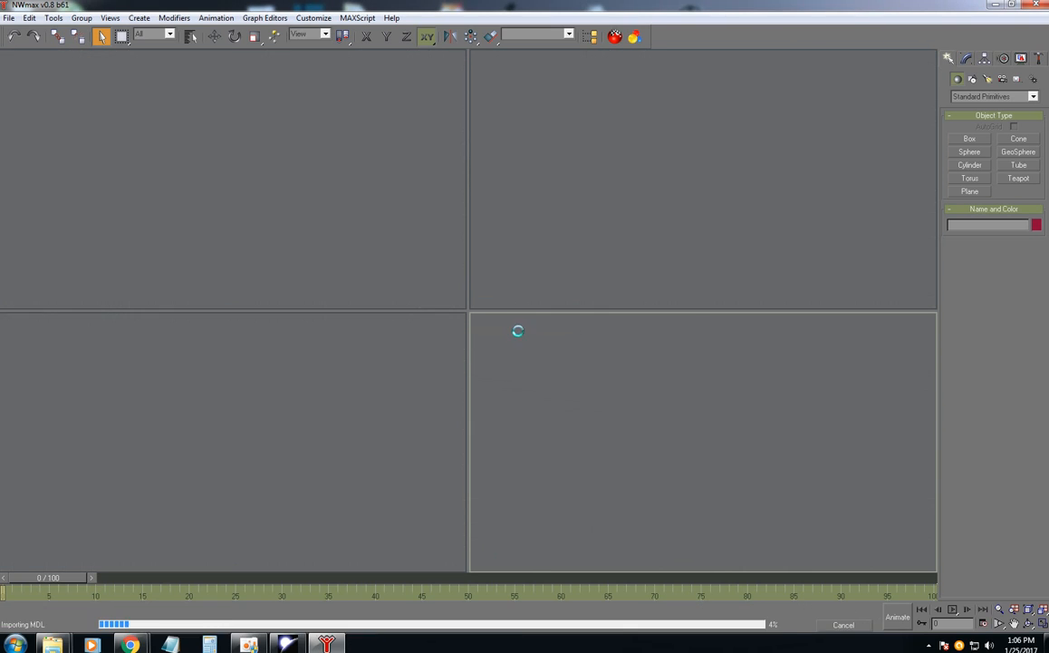
- Resize the viewport layout so the Perspective view takes up most of the workspace
mouse_move(469, 311)
mouse_down()
mouse_move(385, 267)
mouse_move(478, 312)
mouse_up()
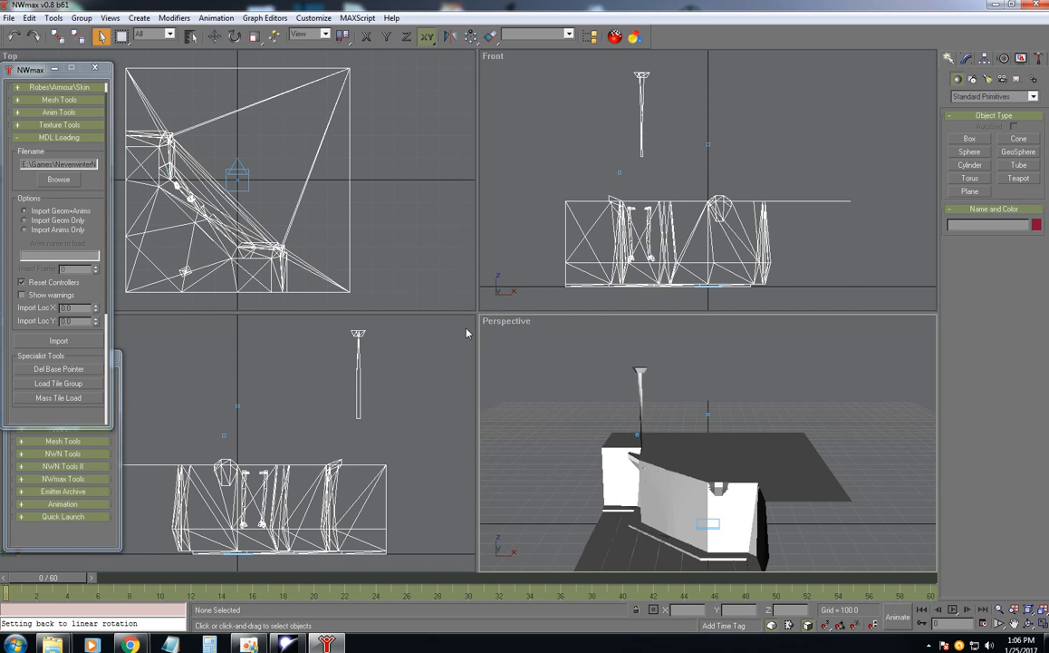
mouse_move(477, 309)
mouse_down()
mouse_move(259, 207)
mouse_move(553, 336)
mouse_move(491, 297)
mouse_up()
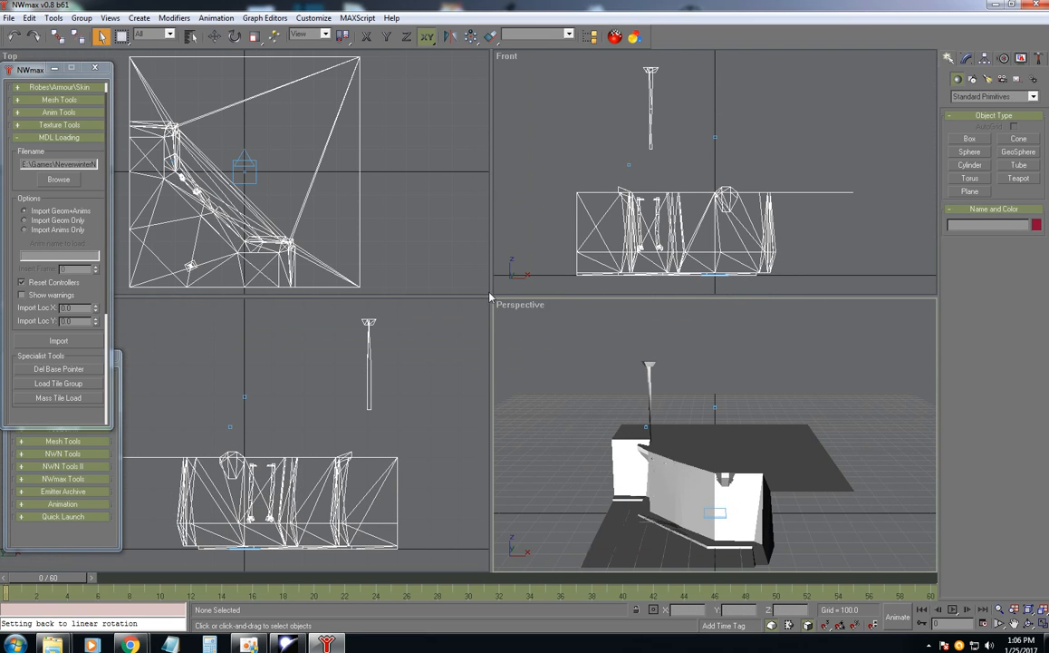
drag(490, 296, 210, 177)
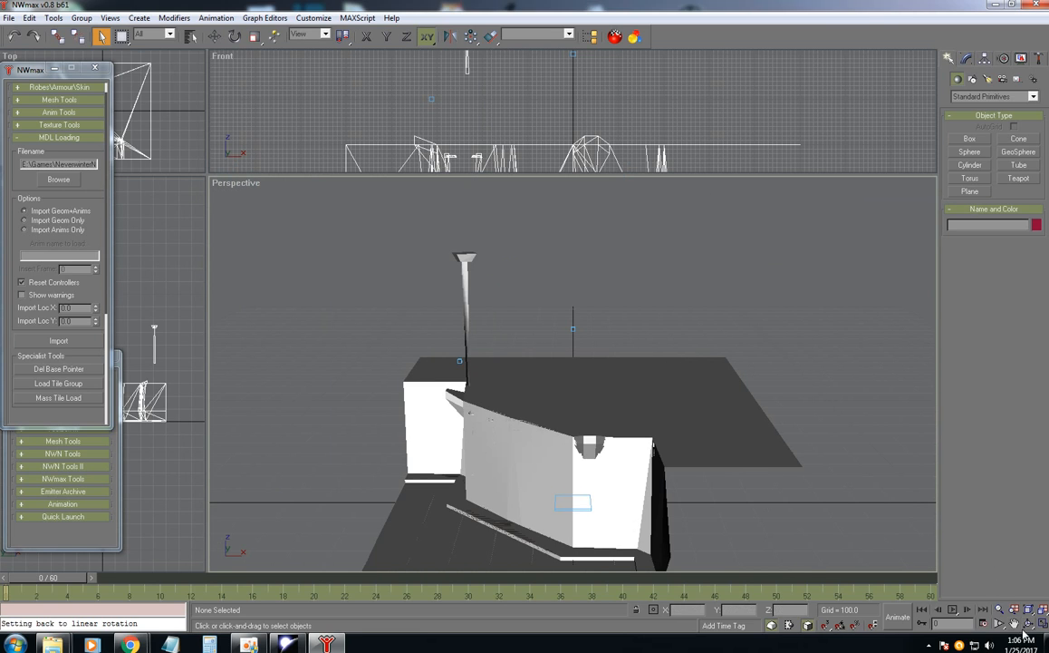
- Examine the imported tile from an elevated angle in the Perspective view
middle_drag(542, 458, 544, 399)
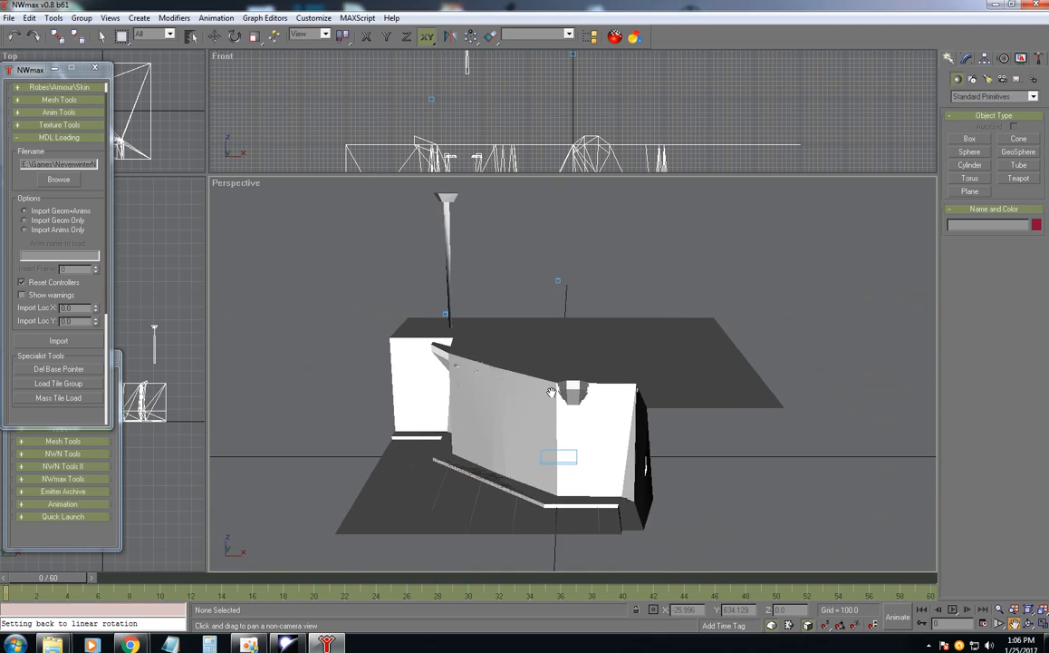
click(1032, 625)
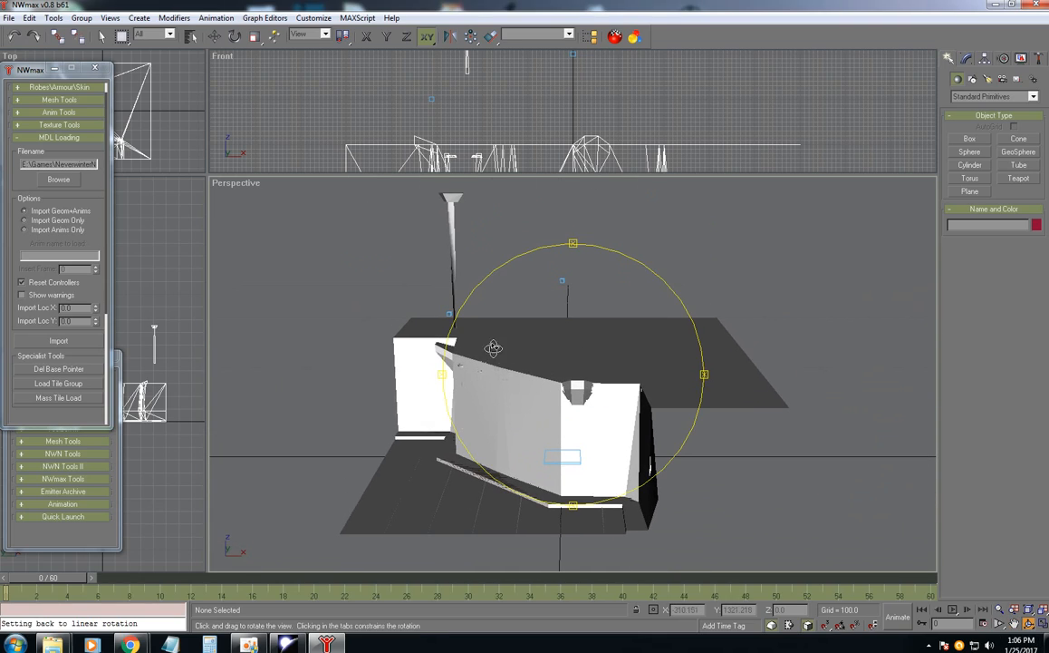
mouse_move(492, 347)
mouse_down()
mouse_move(620, 421)
mouse_move(603, 350)
mouse_move(589, 371)
mouse_move(596, 424)
mouse_move(604, 388)
mouse_move(577, 392)
mouse_move(513, 347)
mouse_up()
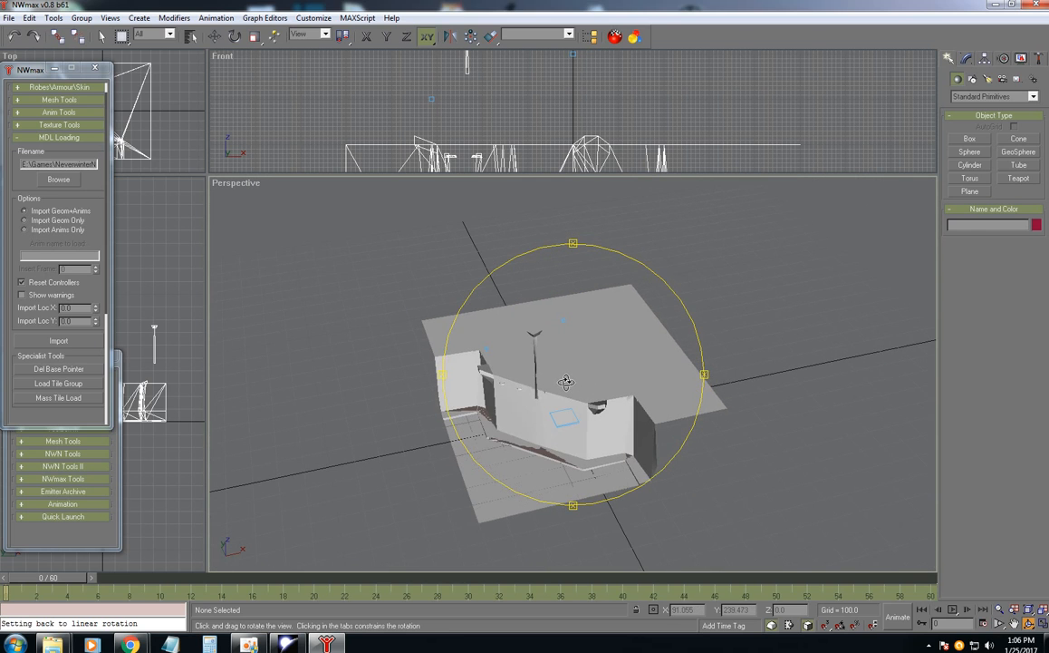
scroll(628, 377, up, 5)
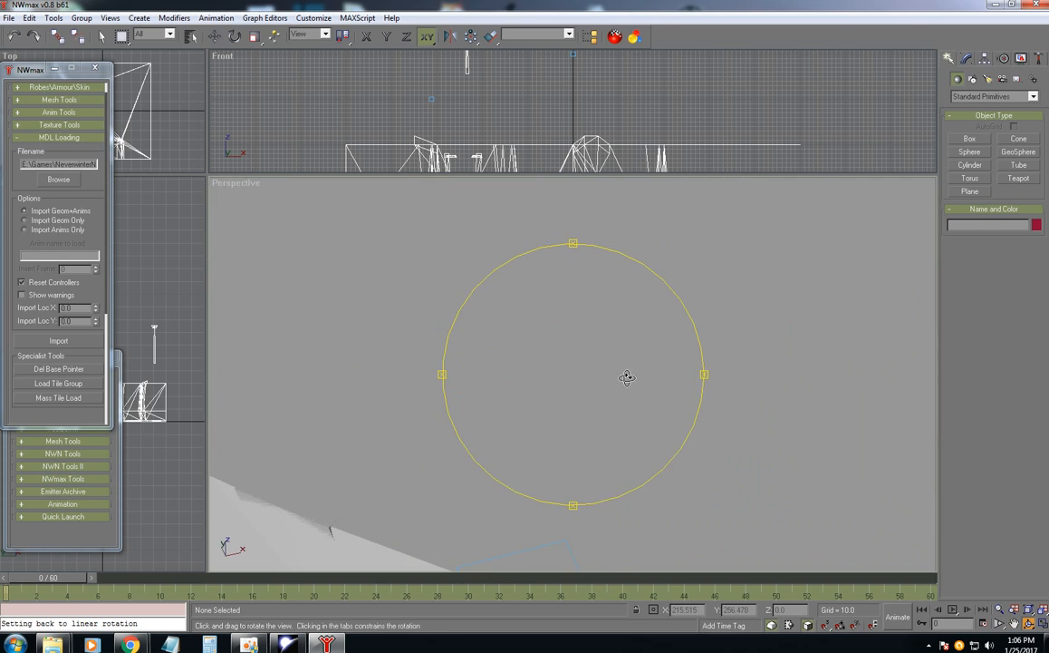
scroll(625, 375, down, 5)
scroll(627, 377, up, 5)
scroll(626, 377, down, 4)
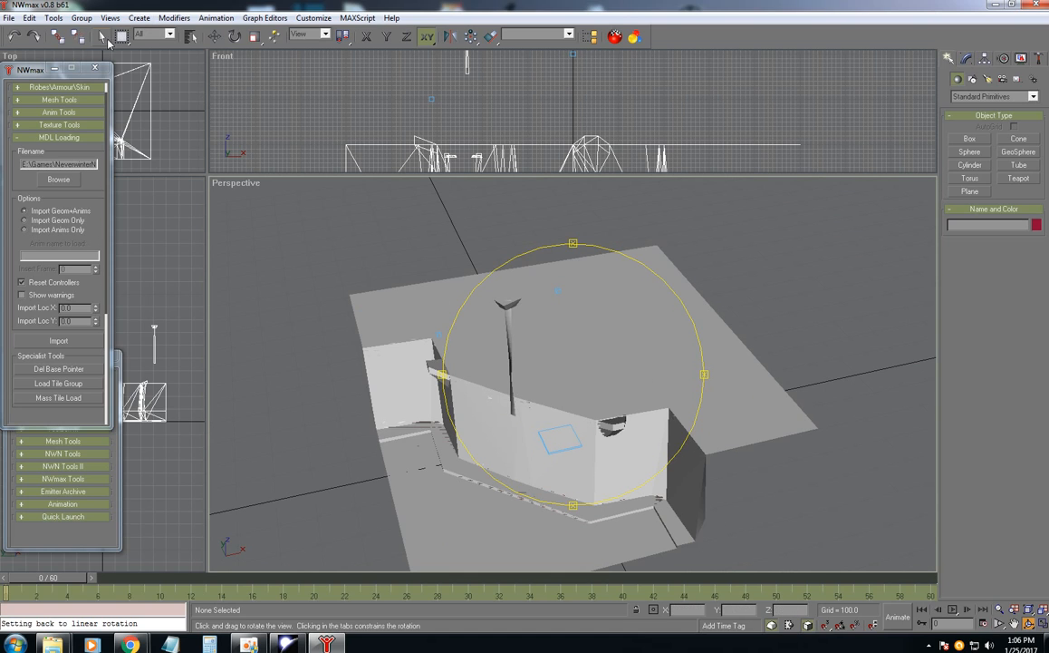
- Select the base helper TIC01_H01_01 and check the export directory in its MDL base parameters
click(102, 35)
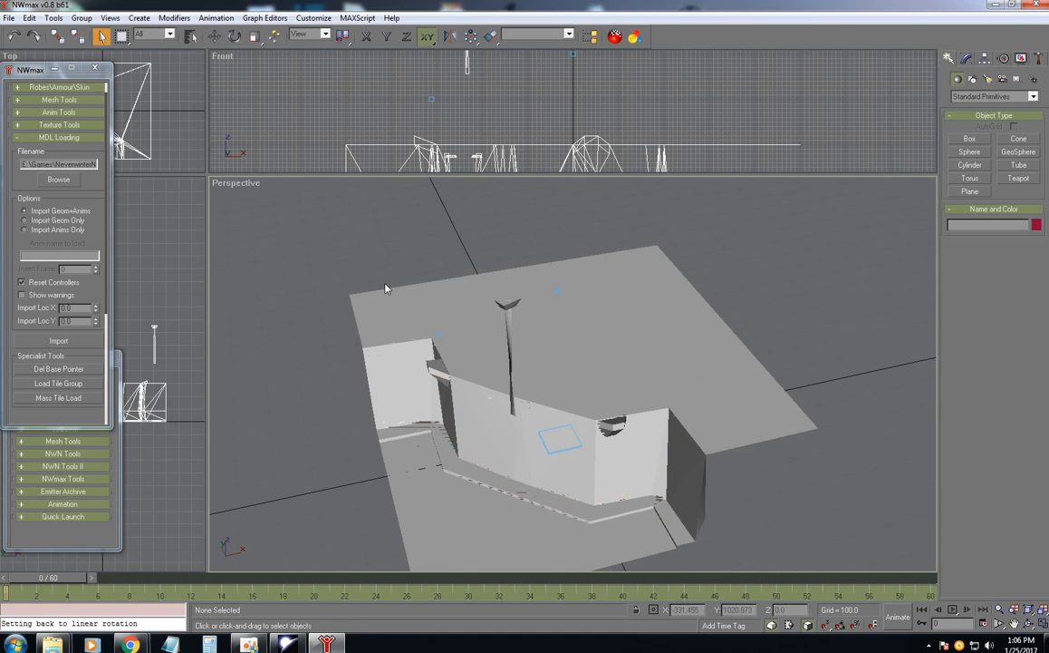
click(547, 443)
click(547, 444)
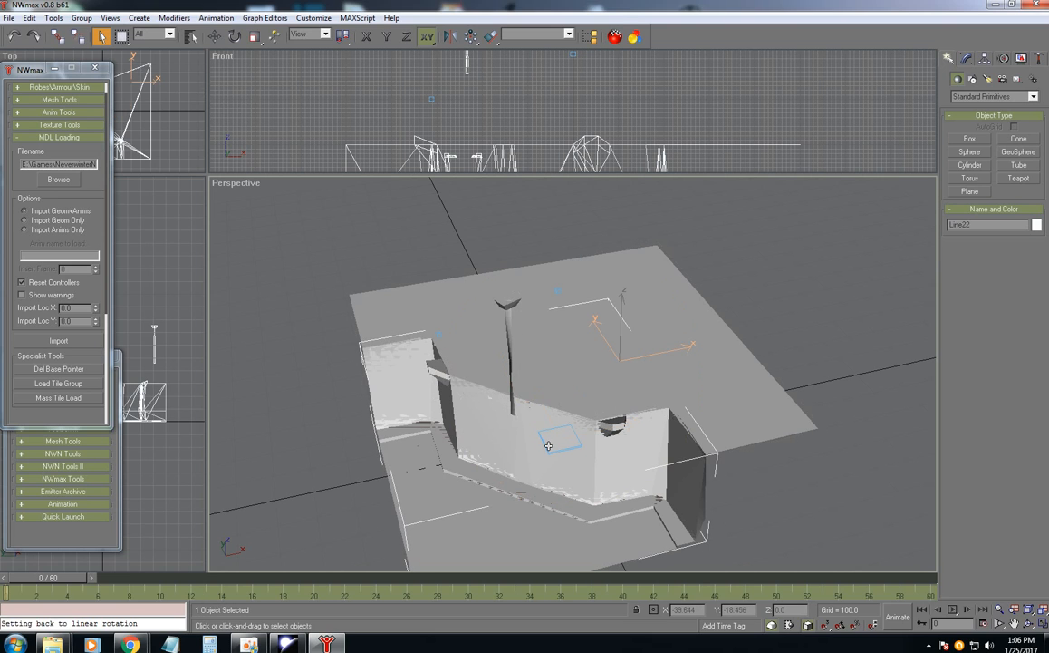
click(548, 445)
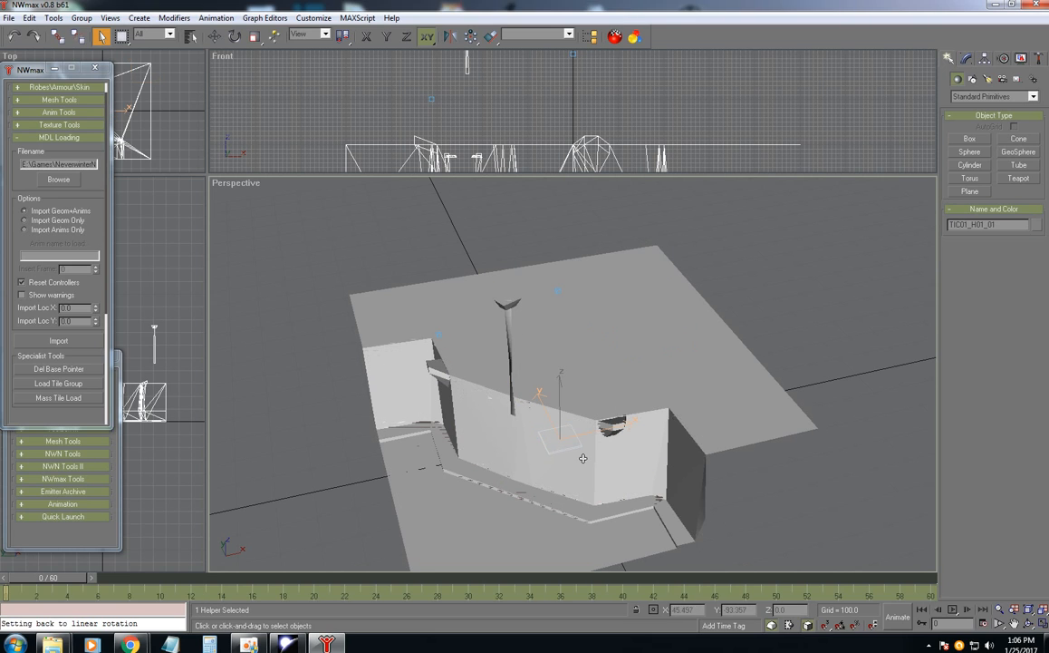
click(968, 58)
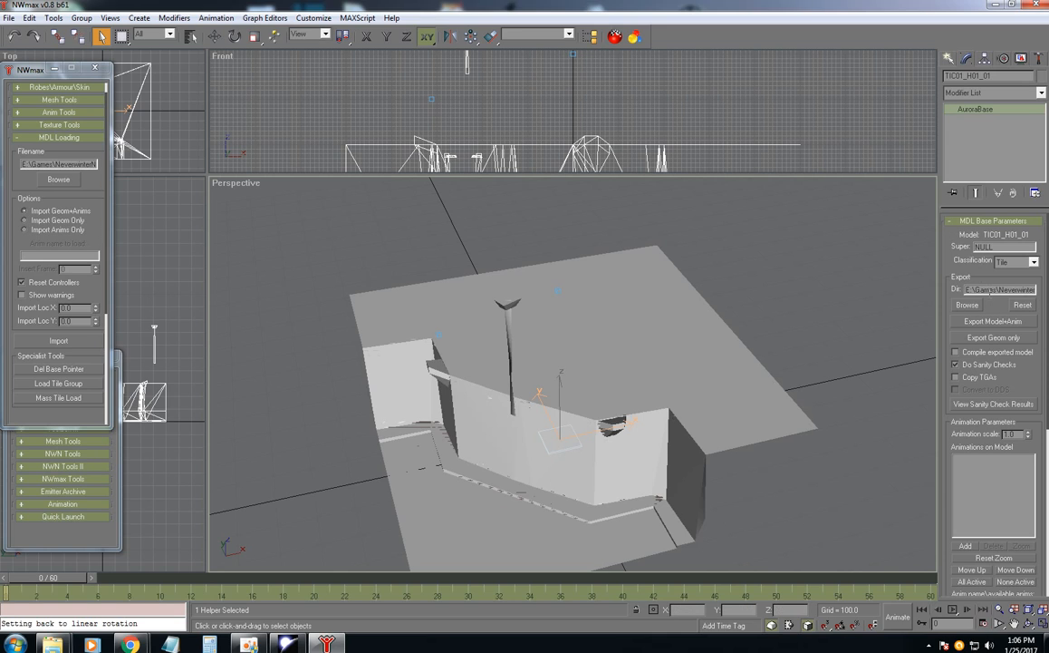
drag(968, 289, 1033, 290)
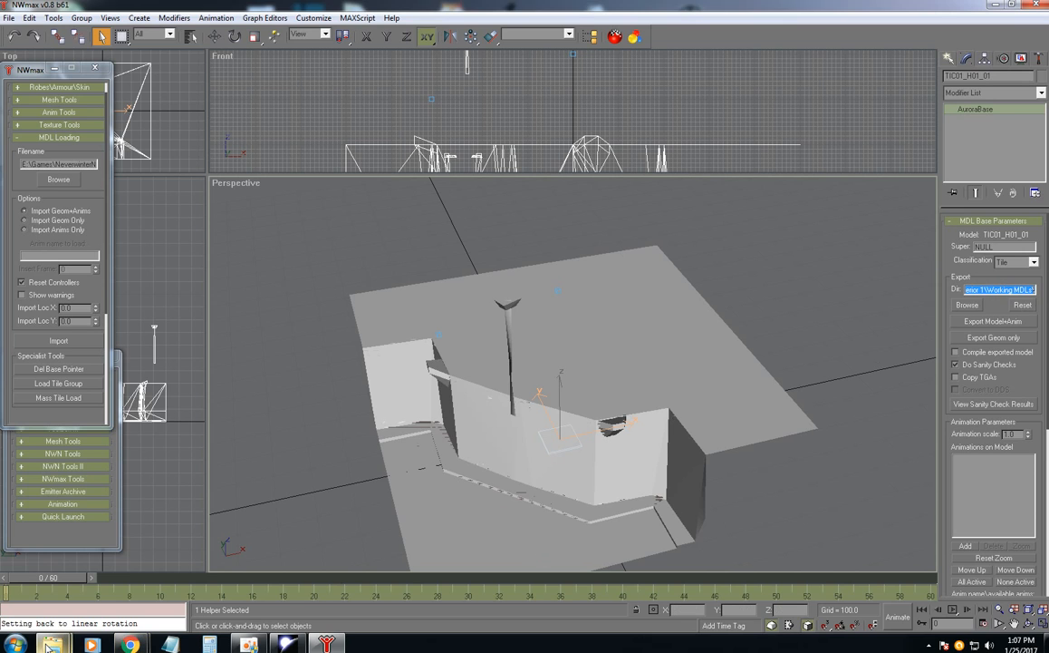
- Switch to Windows Explorer and create a folder named MDLs Done inside Castle Interior 1
mouse_move(52, 644)
click(73, 600)
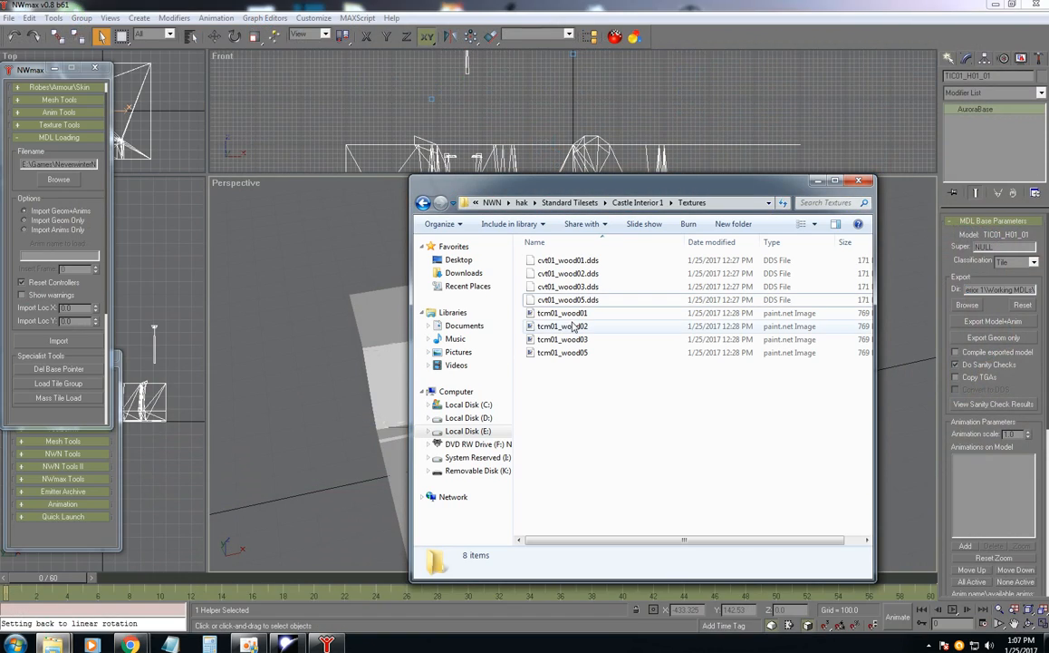
click(422, 202)
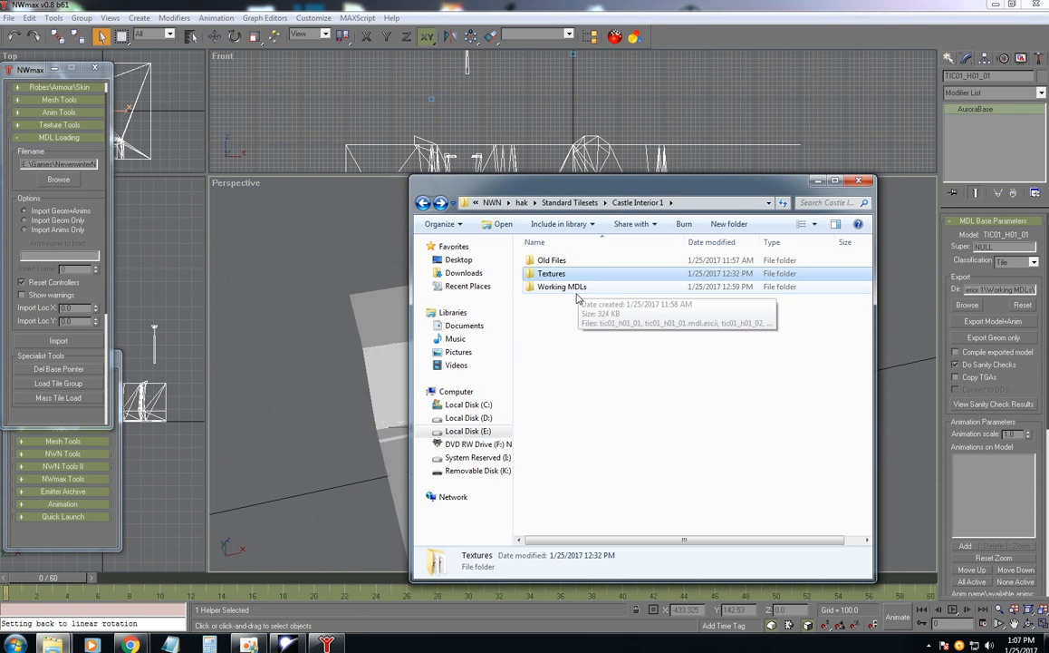
click(551, 349)
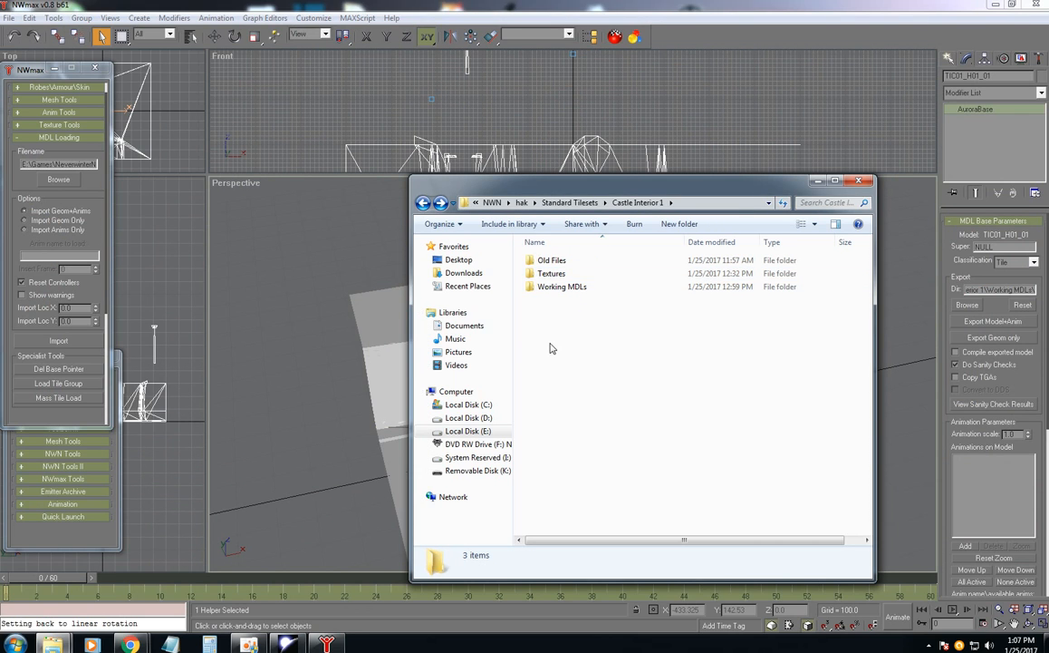
right_click(550, 349)
mouse_move(684, 512)
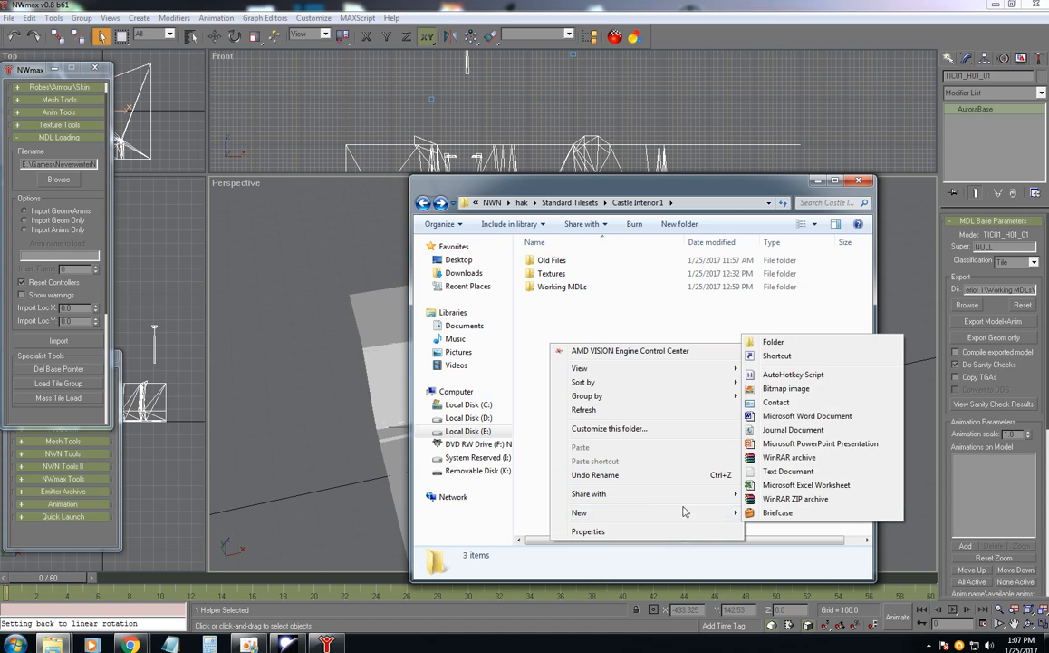
click(773, 341)
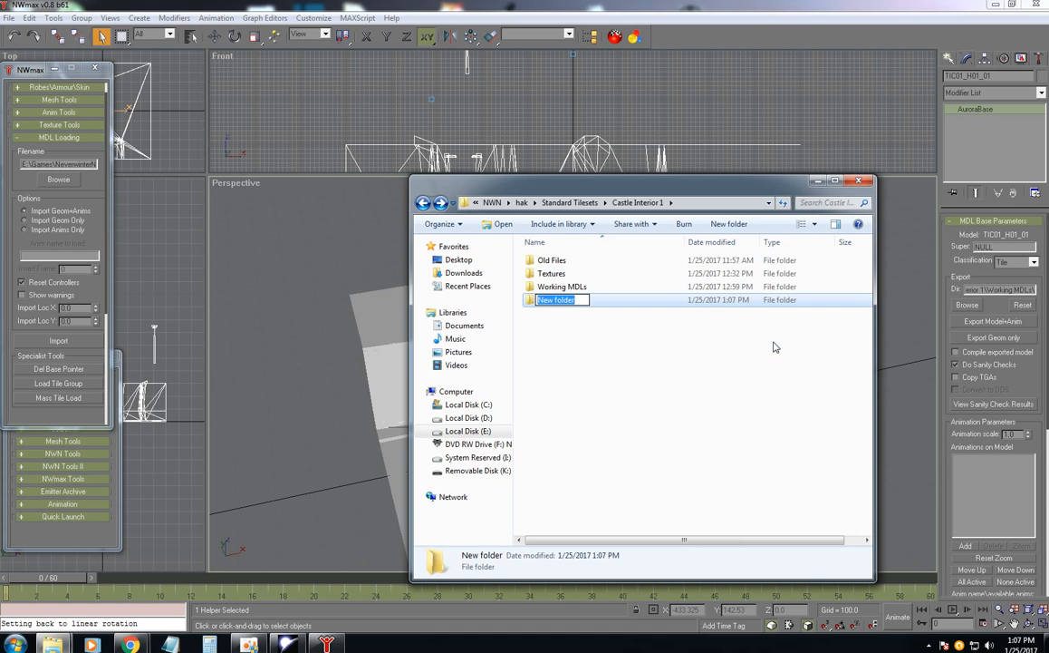
text(MDL)
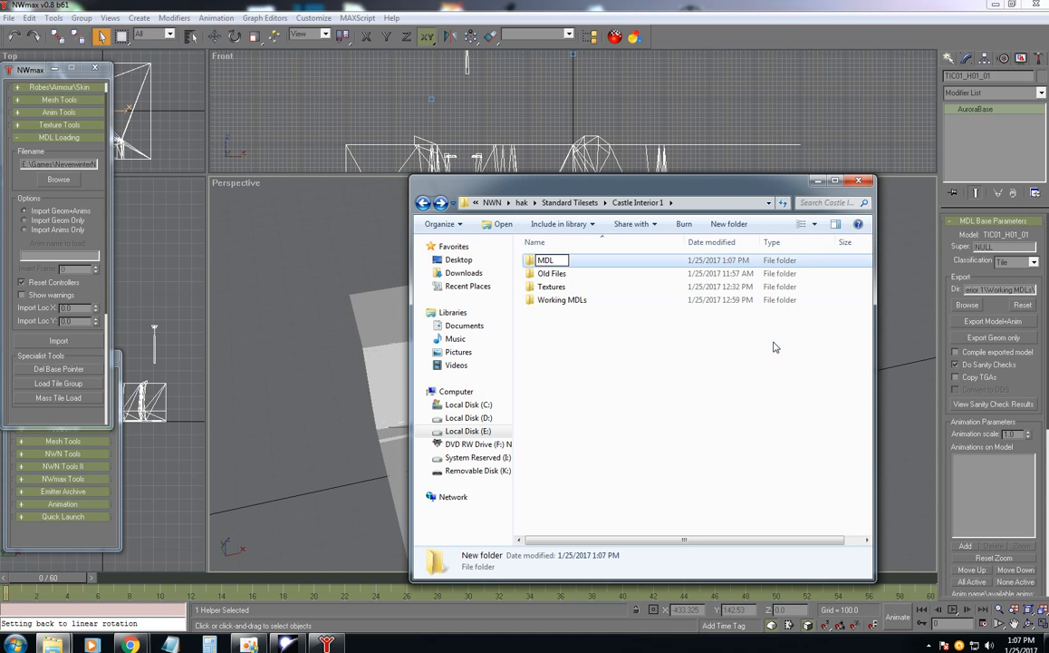
text(s Done)
click(628, 410)
- Open the MDLs Done folder, copy its full path, and minimize the Explorer window
double_click(580, 260)
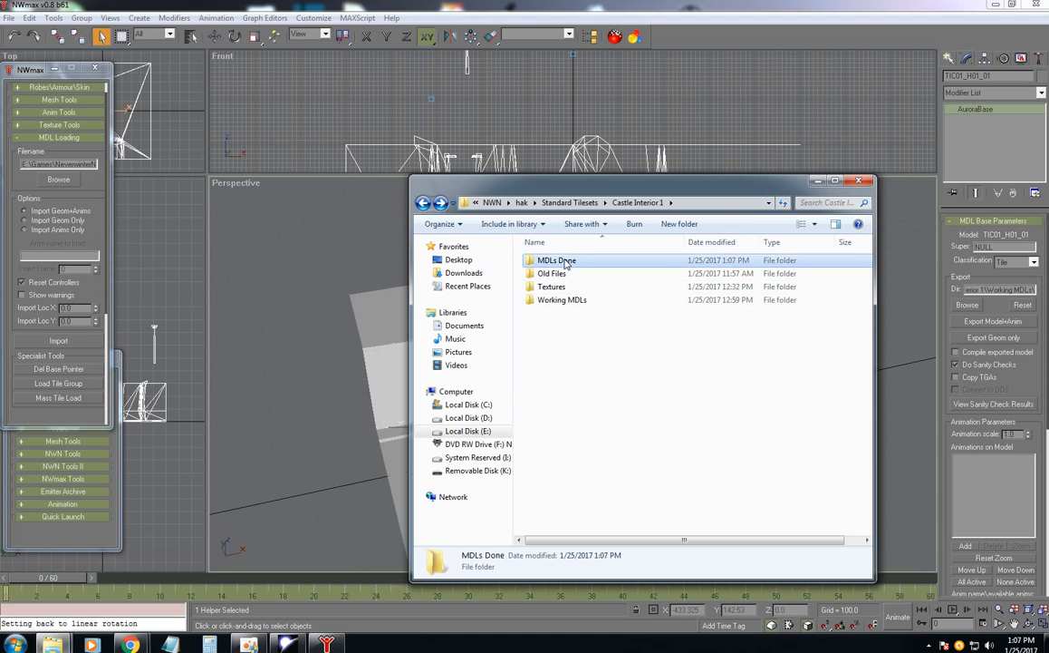
click(755, 203)
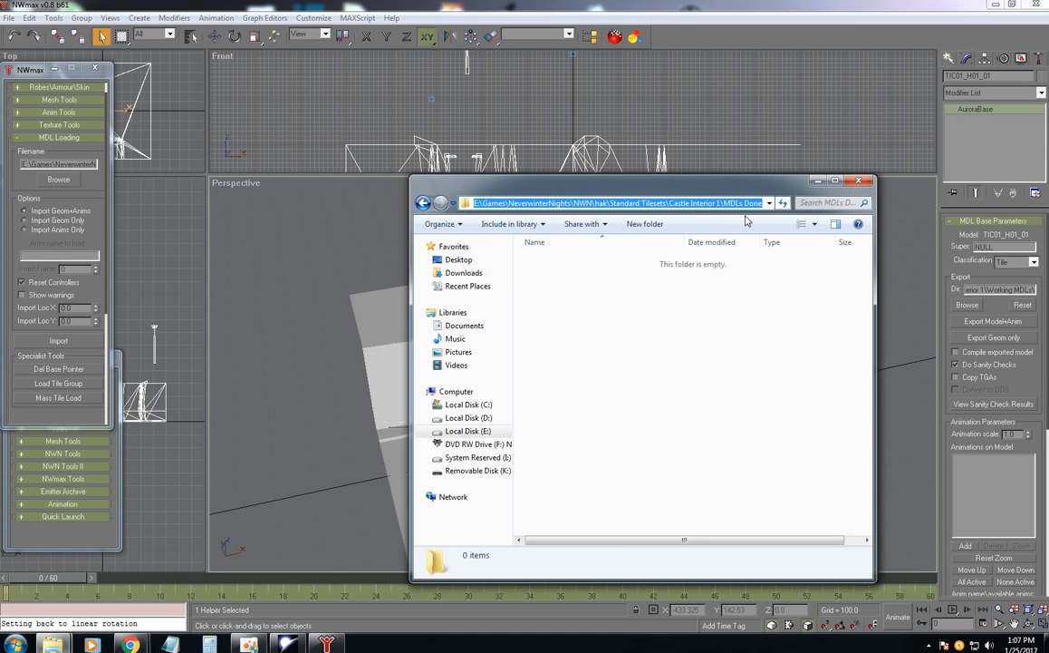
click(816, 180)
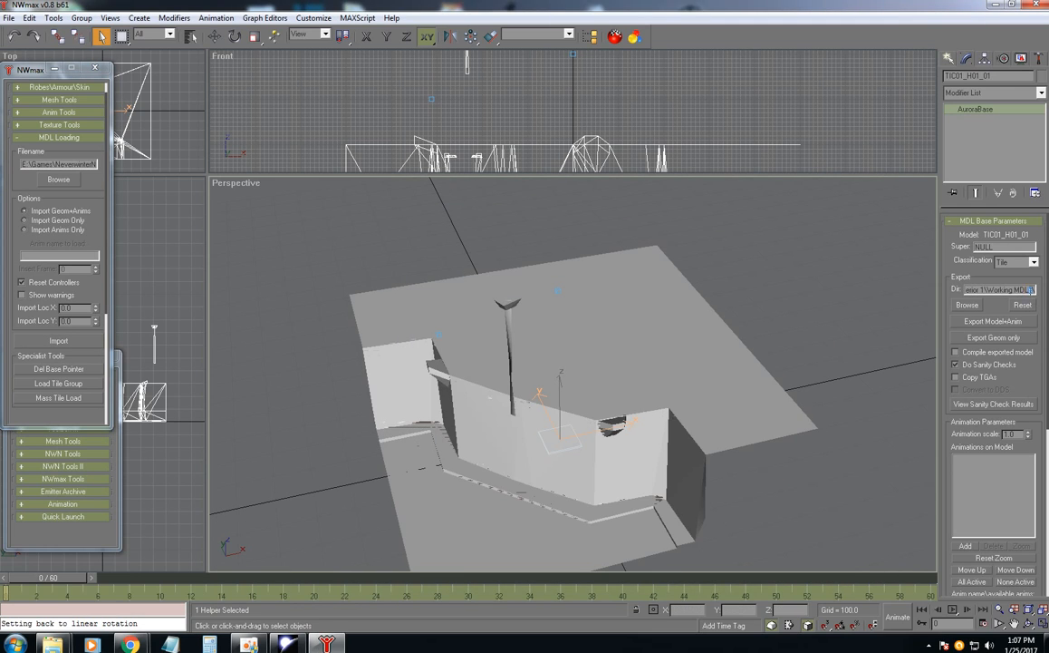
- Replace the tile's export directory with the MDLs Done path and export the model with animations, continuing past the sanity check
click(1030, 289)
key(BackSpace)
key(ctrl+v)
click(988, 326)
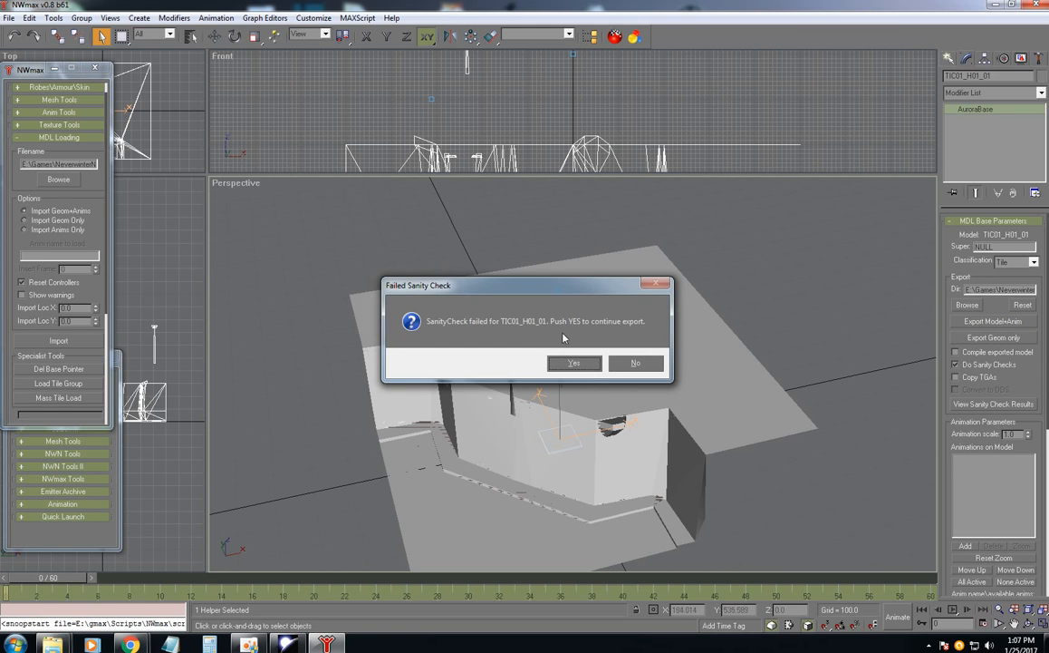
click(594, 372)
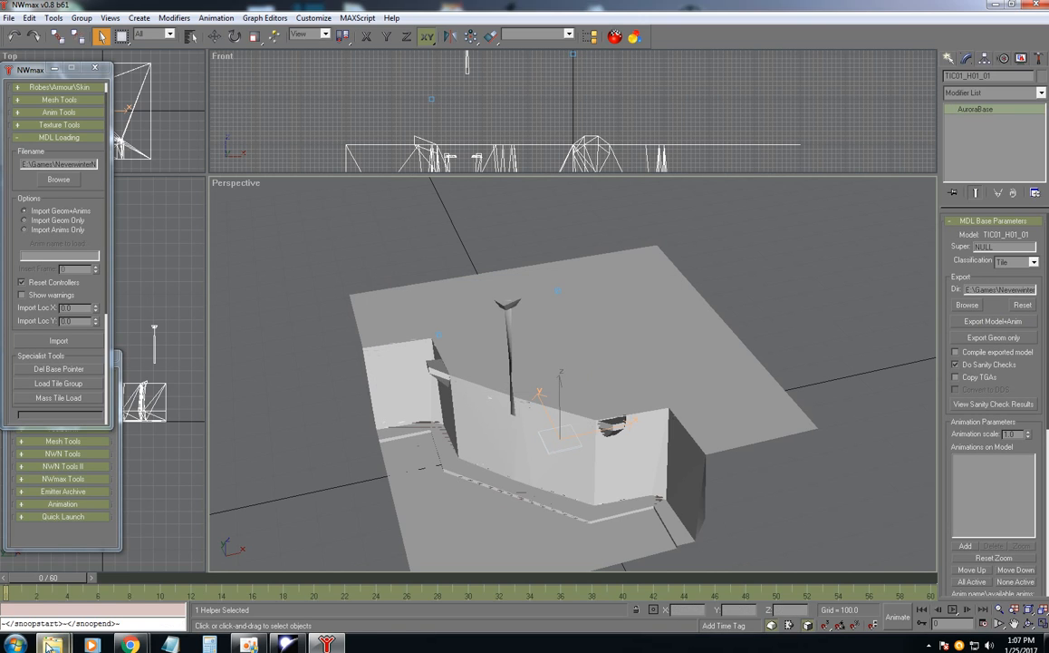
- Check the exported tile files in the MDLs Done folder in Windows Explorer and minimize the window
mouse_move(53, 641)
click(99, 618)
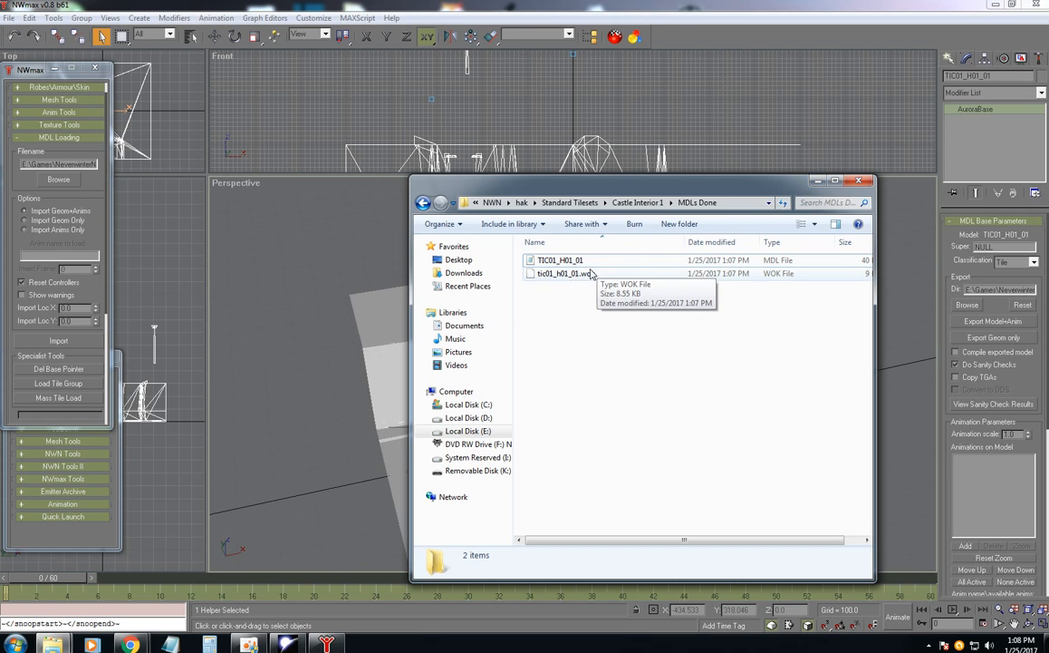
click(816, 184)
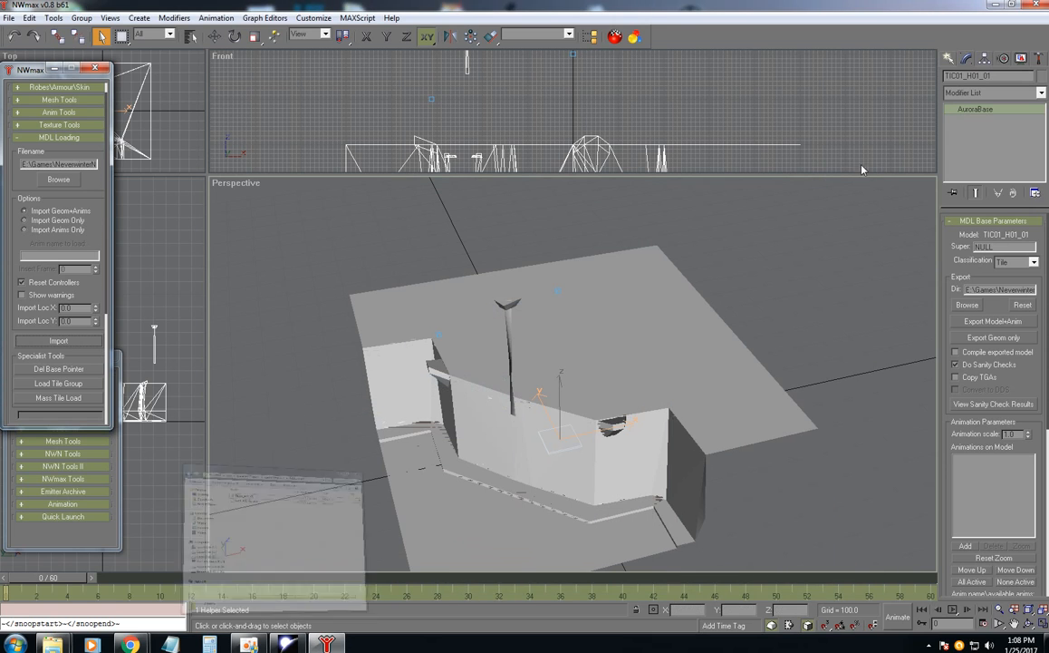
- Rename the base helper to cvt01_H01_01 and export the model with animations, continuing past the failed sanity check
click(967, 75)
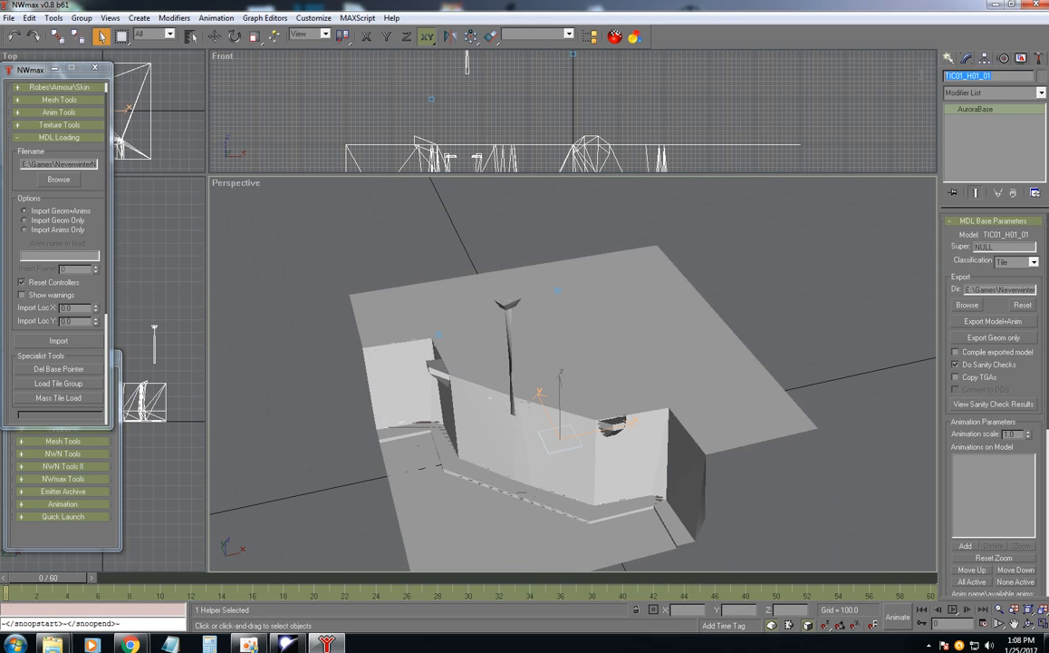
click(961, 76)
text(cvt)
click(1013, 320)
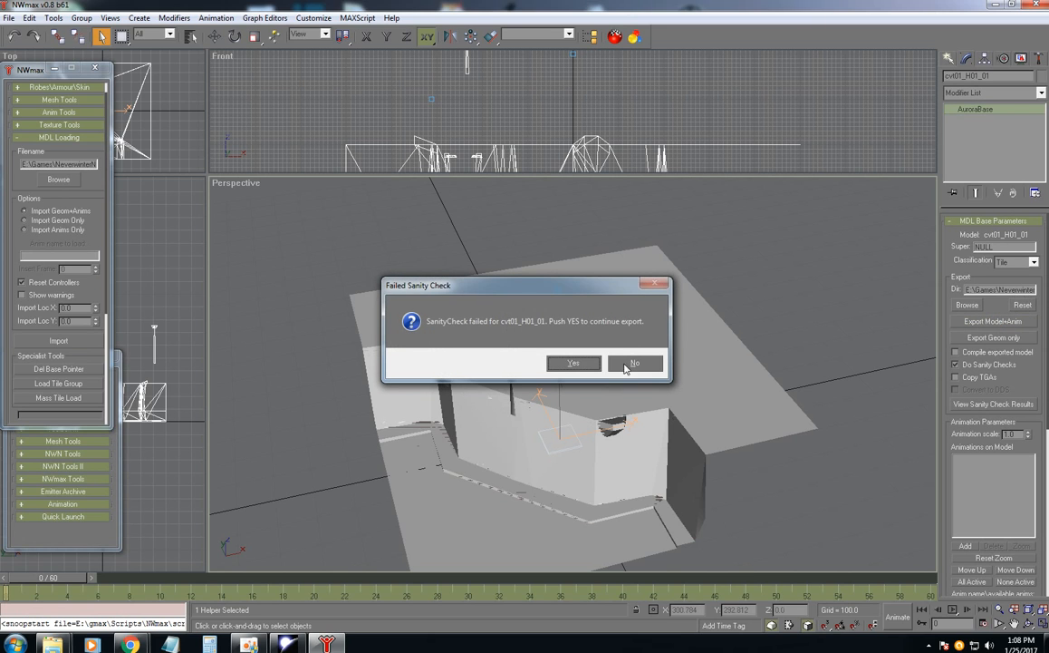
click(569, 359)
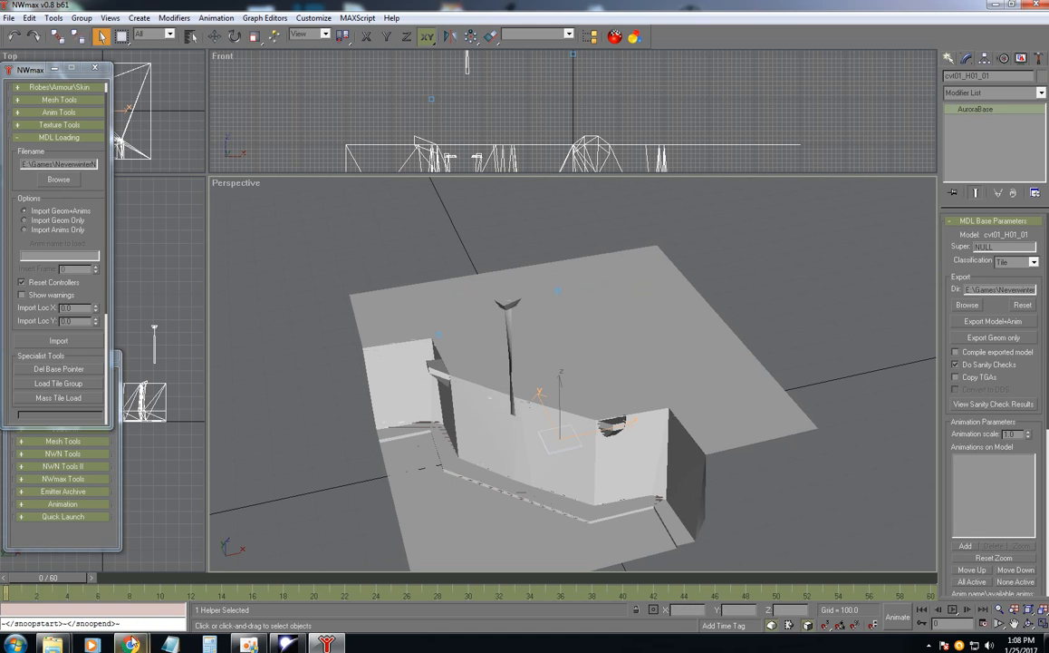
- Switch to the MDLs Done folder and open the cvt01_H01_01 MDL in Notepad to check its model and newmodel names
mouse_move(91, 637)
click(95, 546)
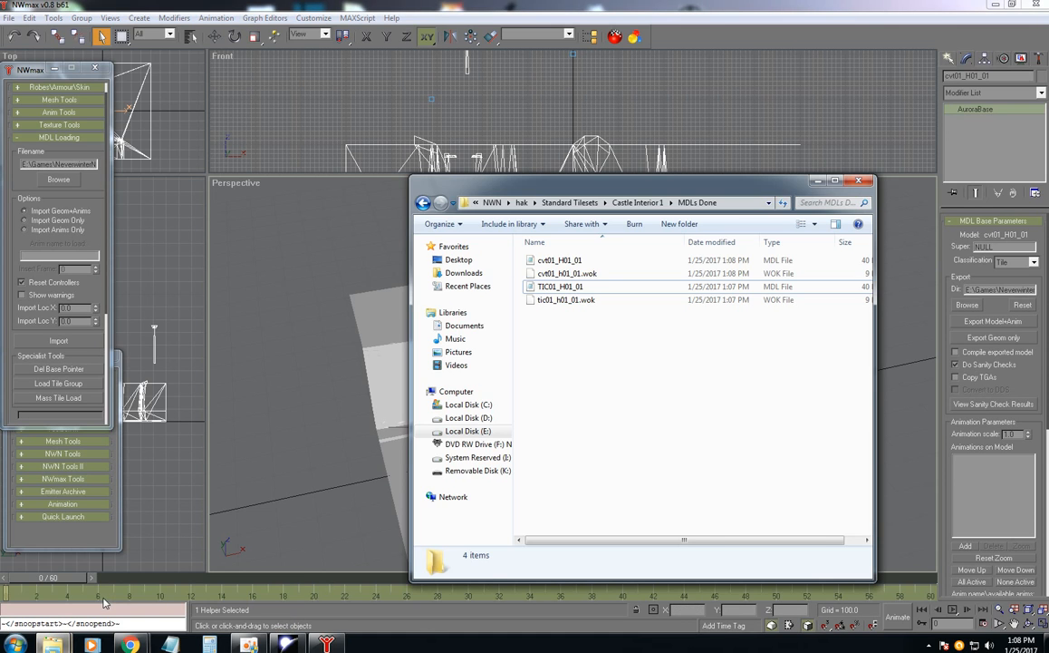
click(564, 261)
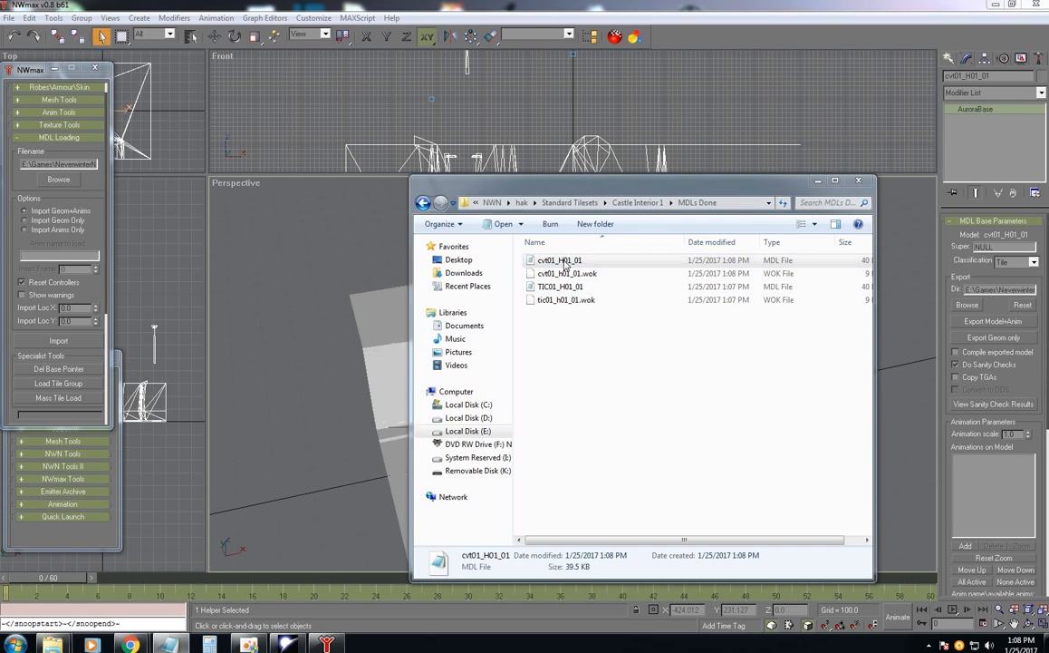
double_click(564, 261)
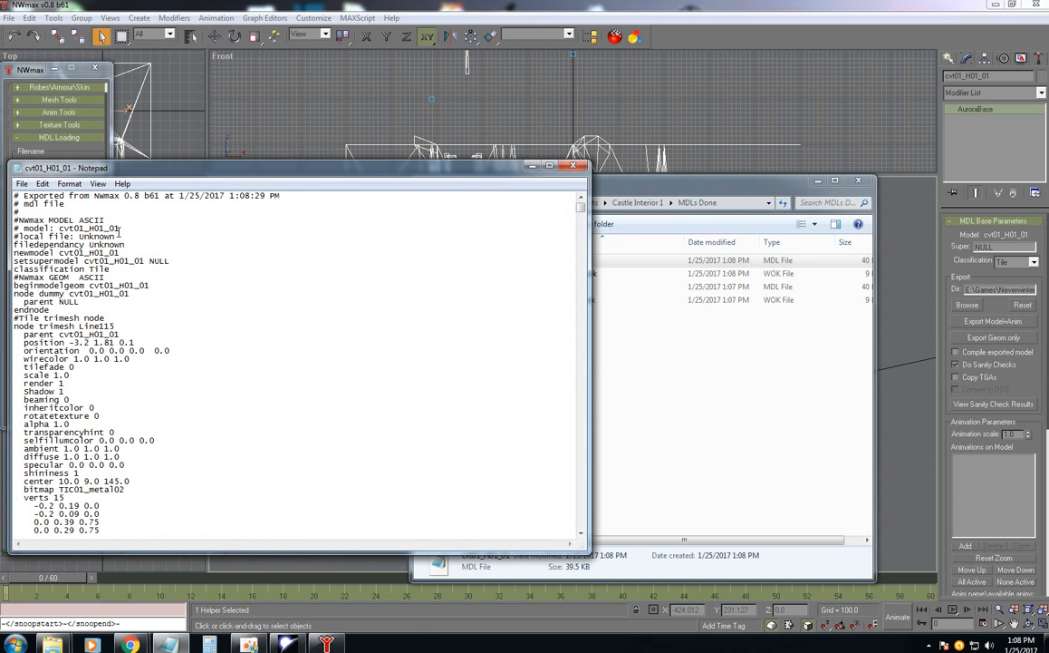
drag(119, 230, 64, 228)
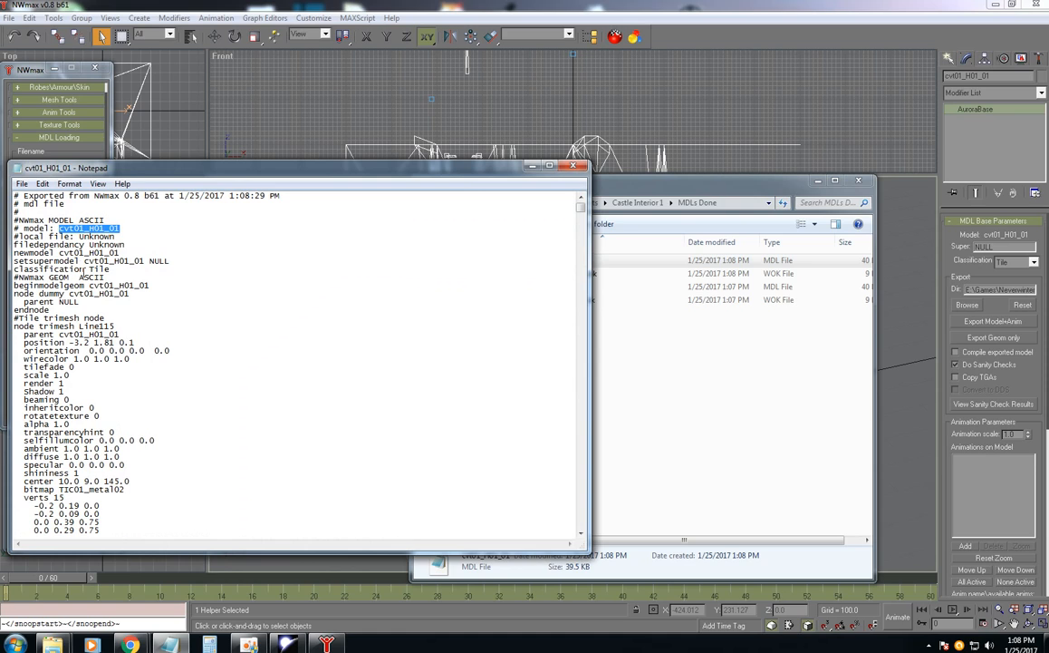
drag(147, 260, 80, 253)
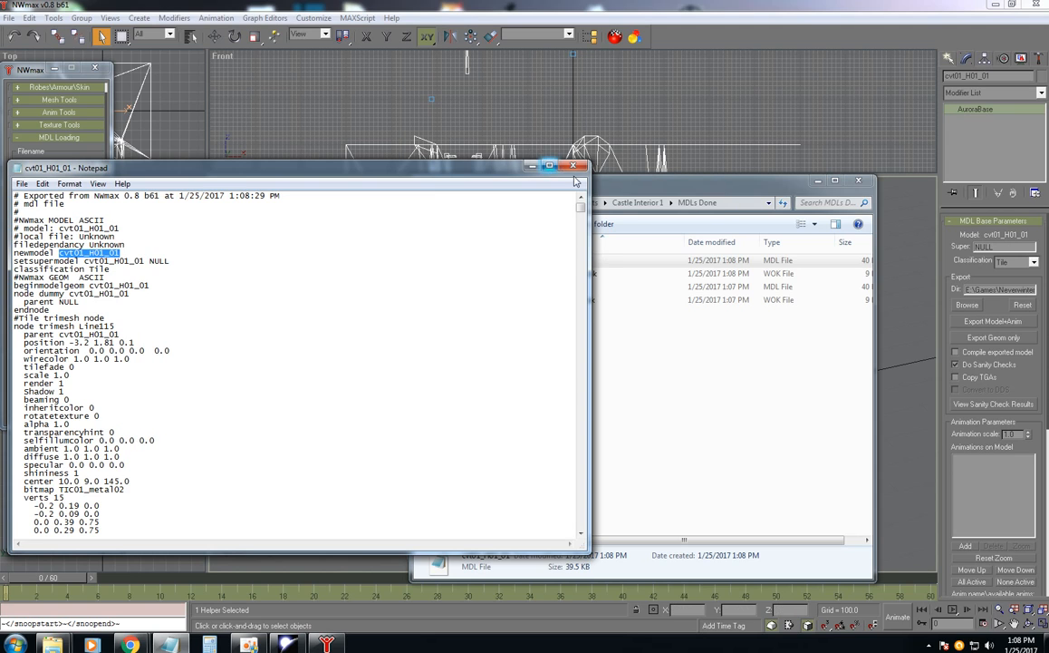
- Rename the TIC01_H01_01 MDL file in the MDLs Done folder to VON01_H01_01
click(633, 216)
right_click(574, 287)
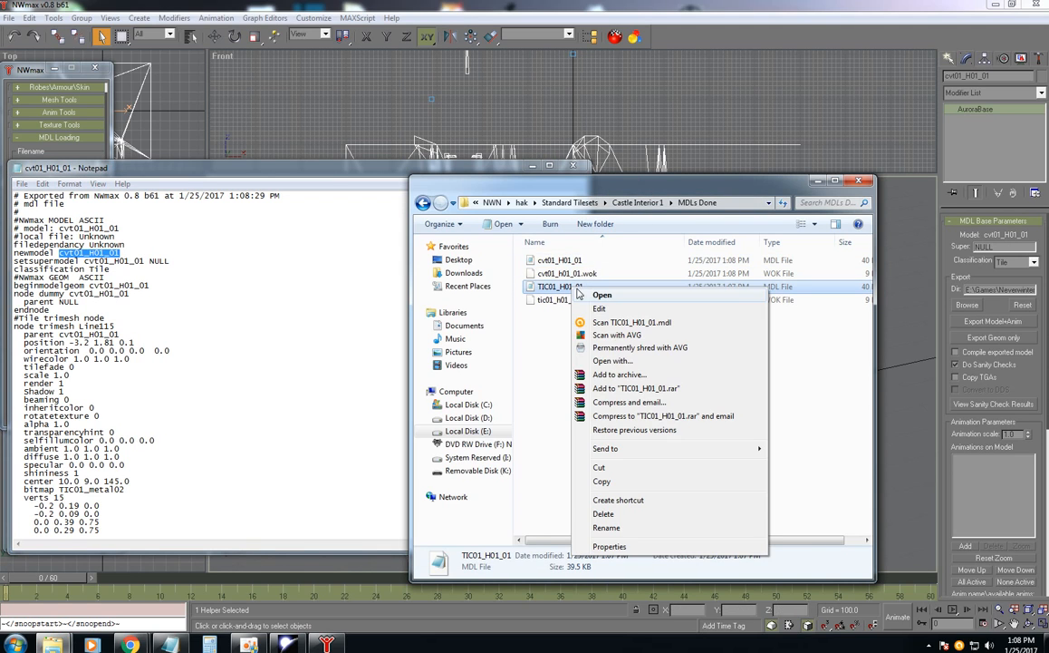
click(605, 527)
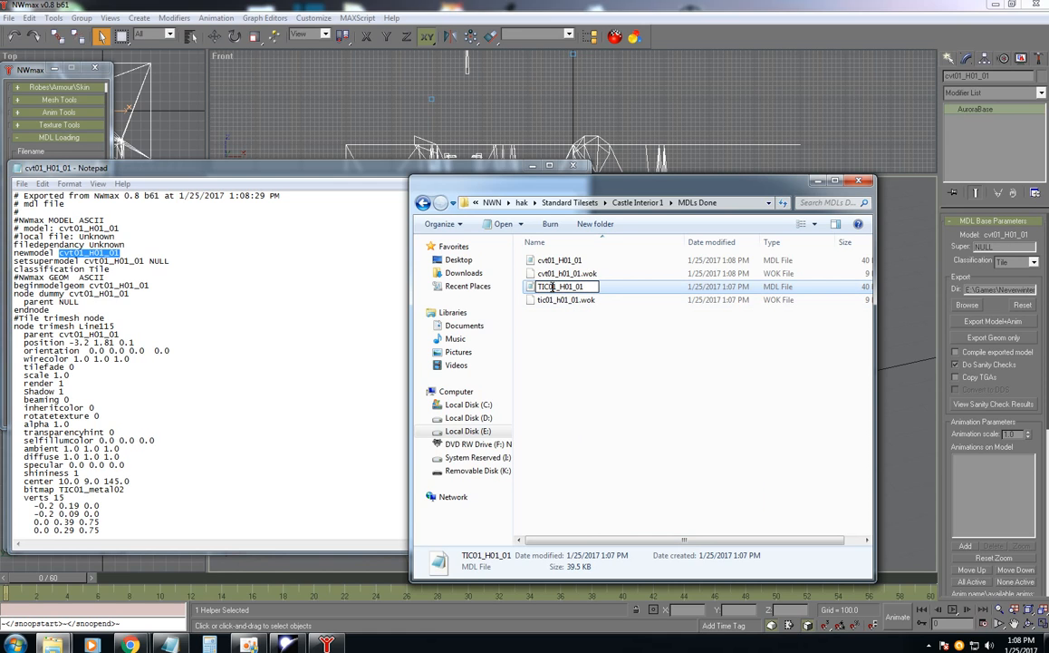
drag(550, 287, 516, 285)
text(VON)
key(Return)
- Open the VON01_H01_01 MDL in Notepad, examine the model names written in its header, and close it
double_click(575, 306)
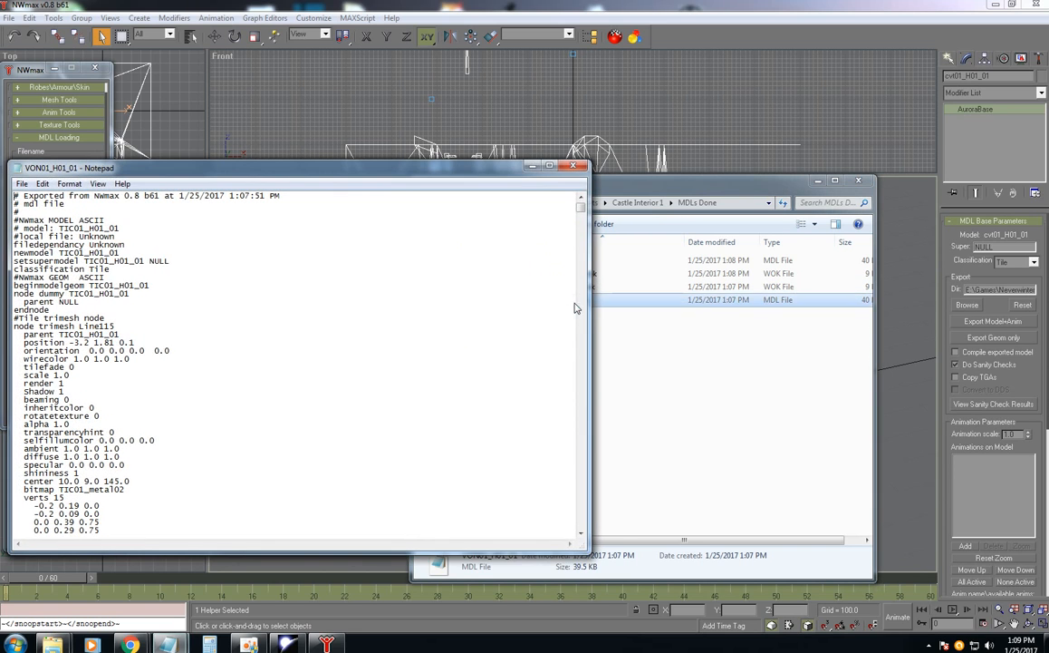
drag(60, 254, 124, 254)
drag(188, 270, 124, 227)
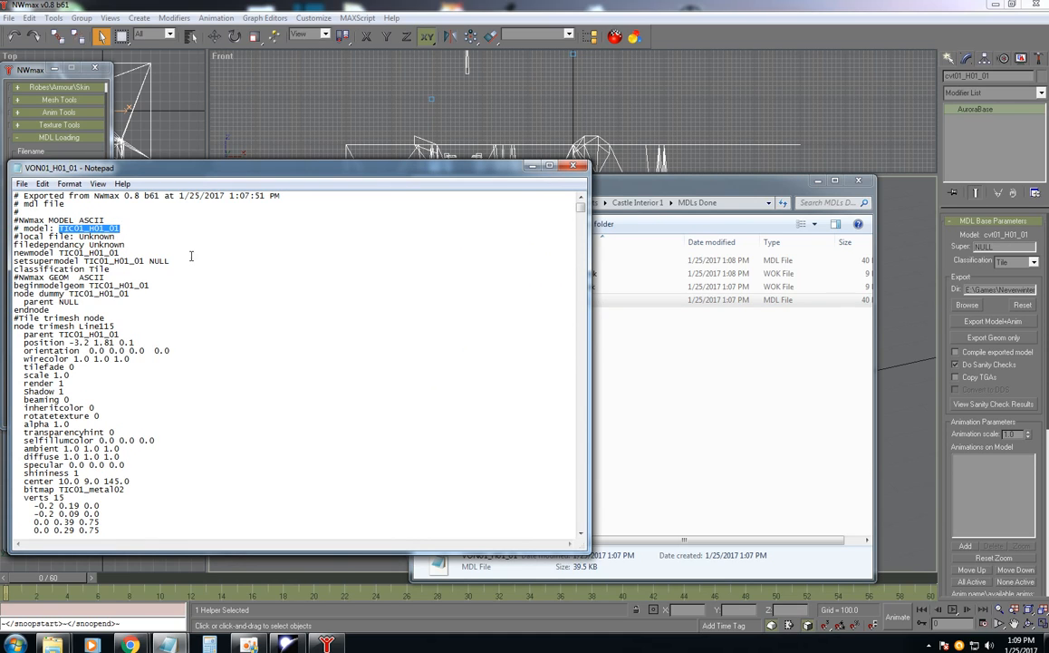
click(578, 169)
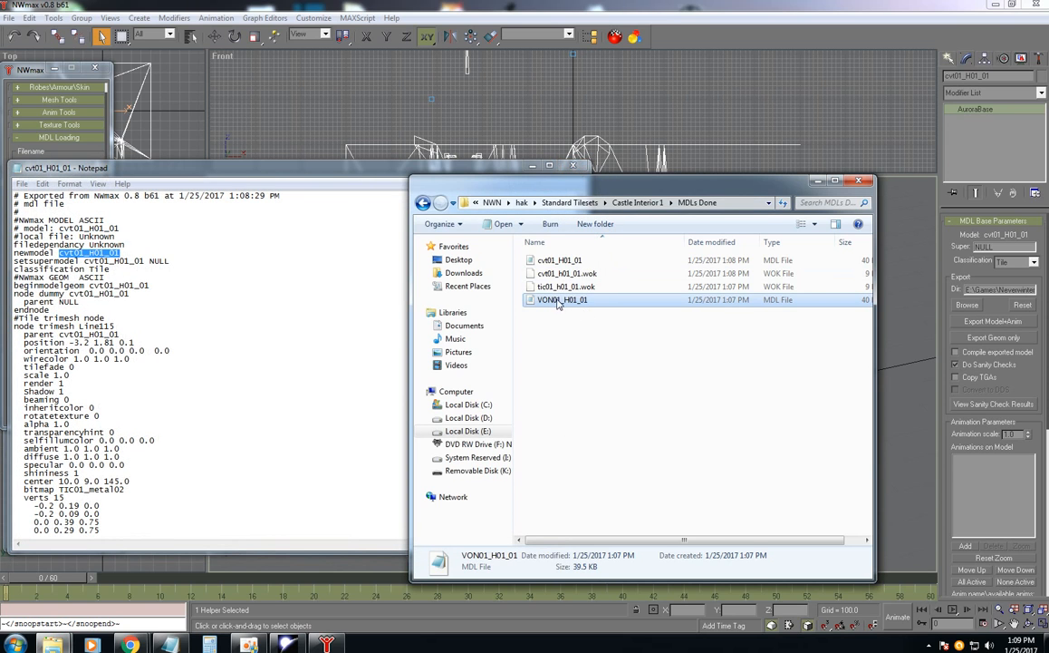
- Rename the VON01_H01_01 MDL file back to TIC01_H01_01 and close the remaining Notepad and Explorer windows
right_click(555, 302)
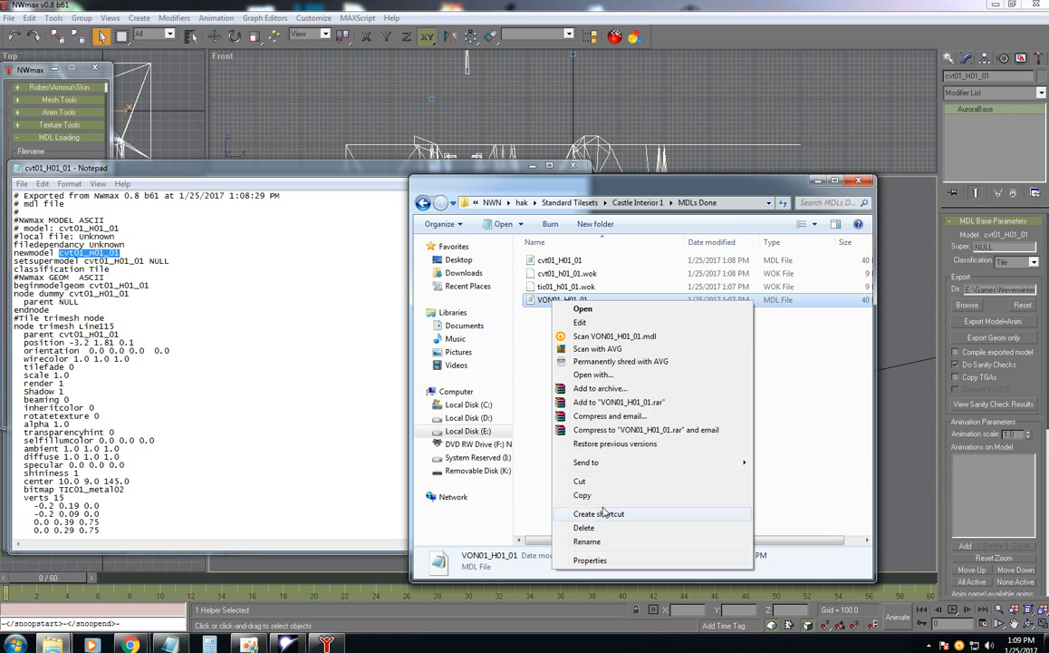
click(587, 541)
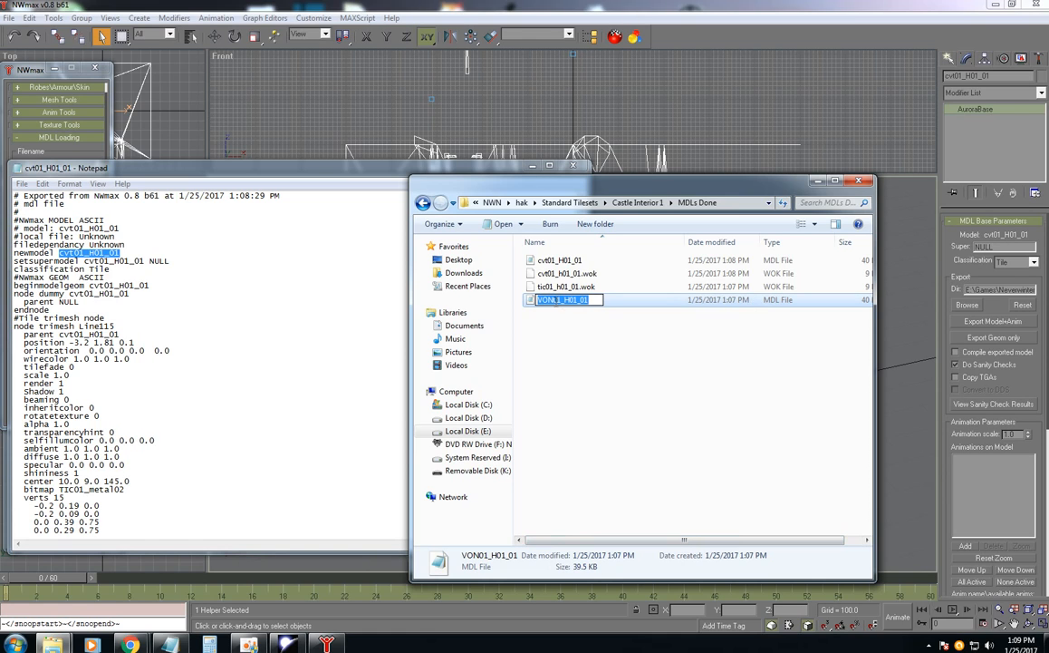
drag(555, 302, 535, 304)
text(TIC)
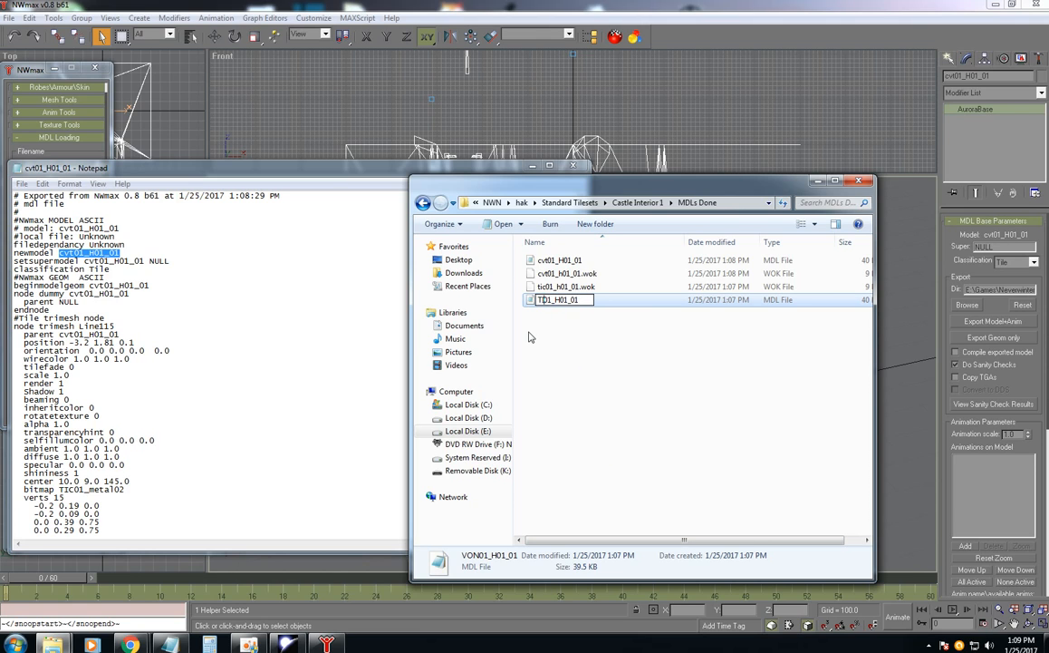
click(530, 337)
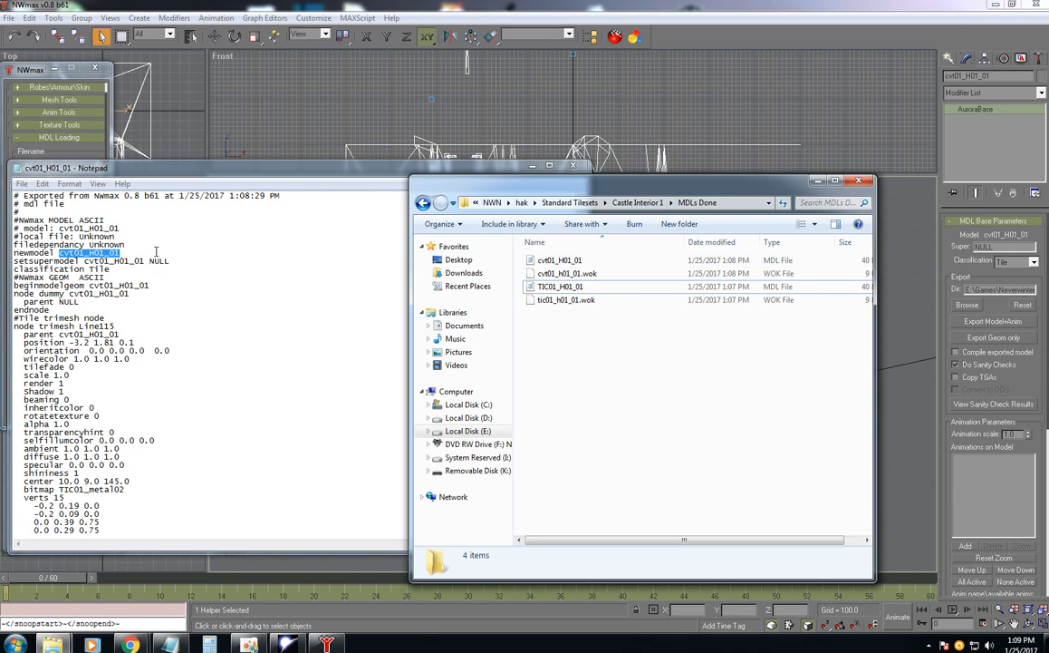
click(573, 167)
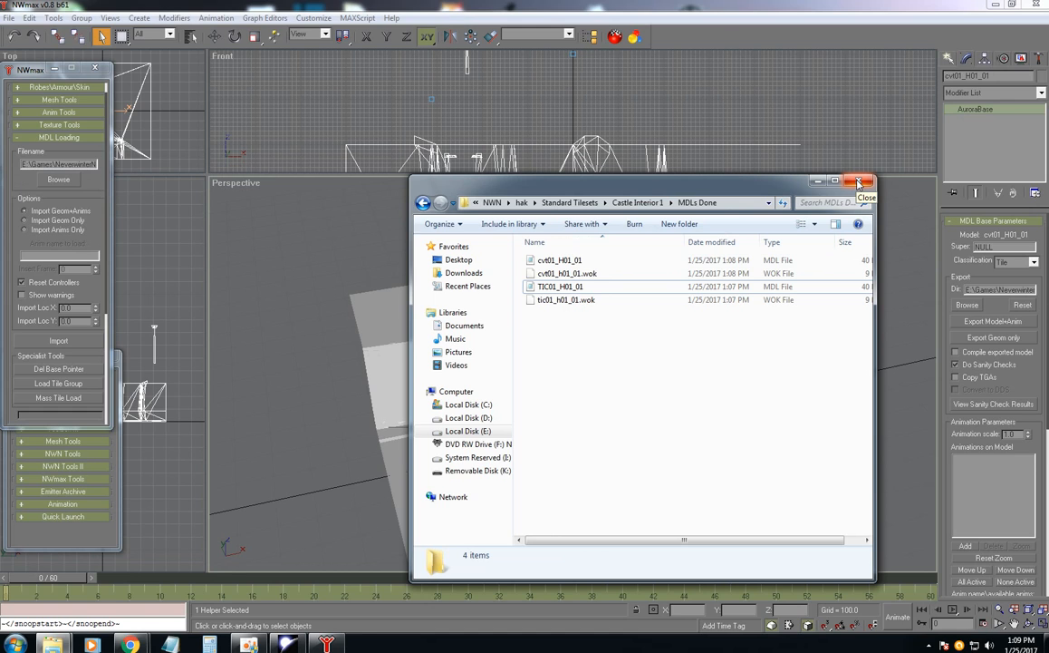
click(859, 184)
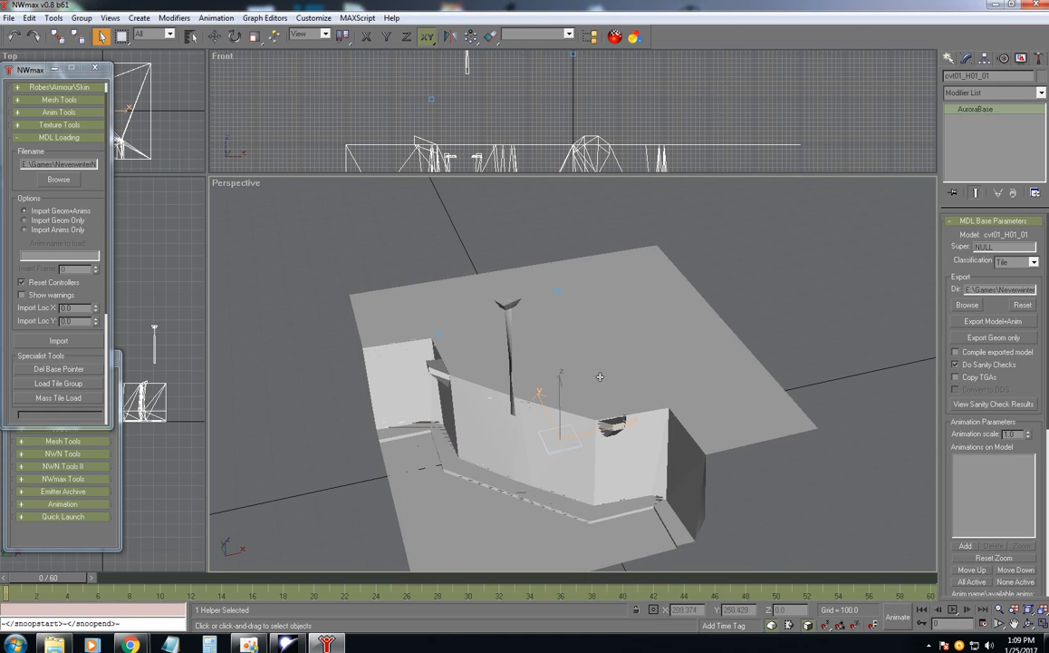
- Add an AuroraTrimesh modifier to the tile's walkmesh object Line417 and enable Over-ride Mat Values
click(1029, 624)
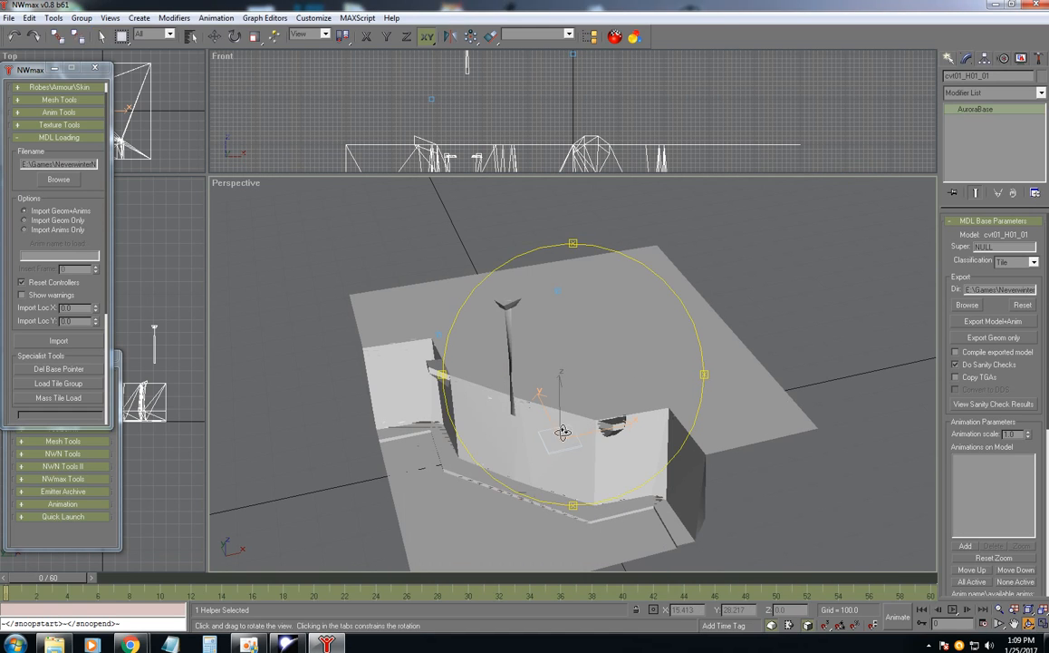
drag(510, 391, 587, 394)
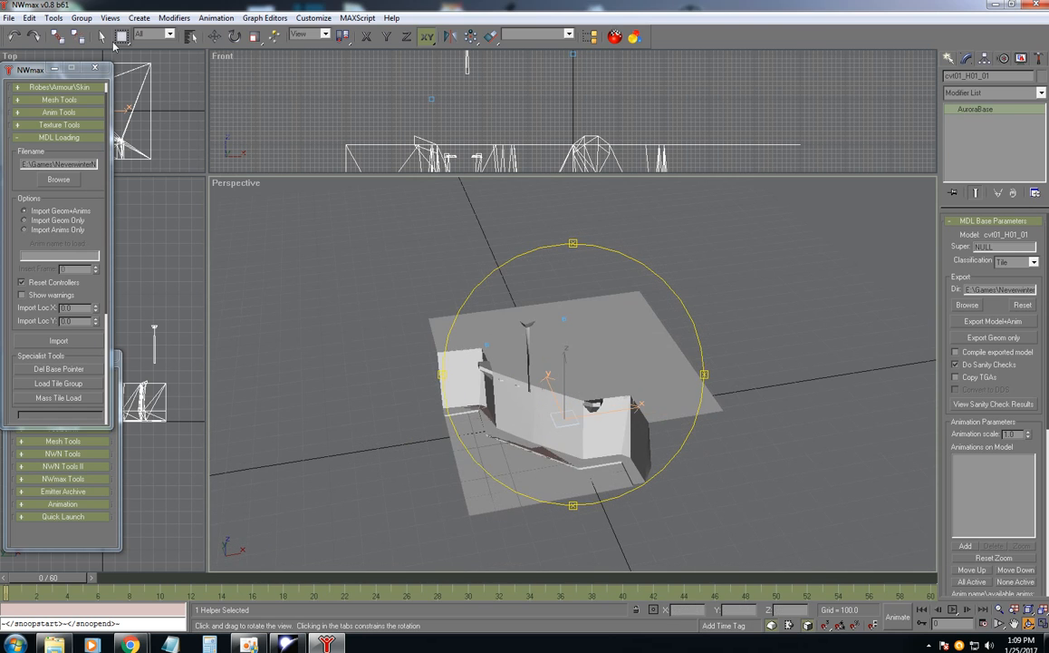
click(101, 36)
click(656, 349)
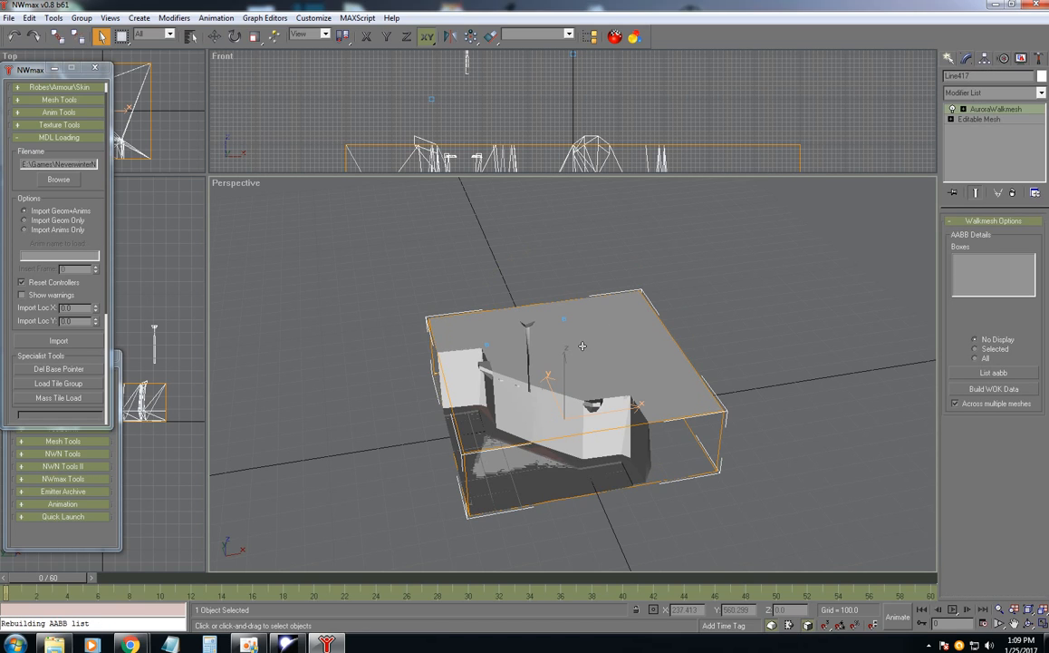
right_click(615, 345)
click(960, 92)
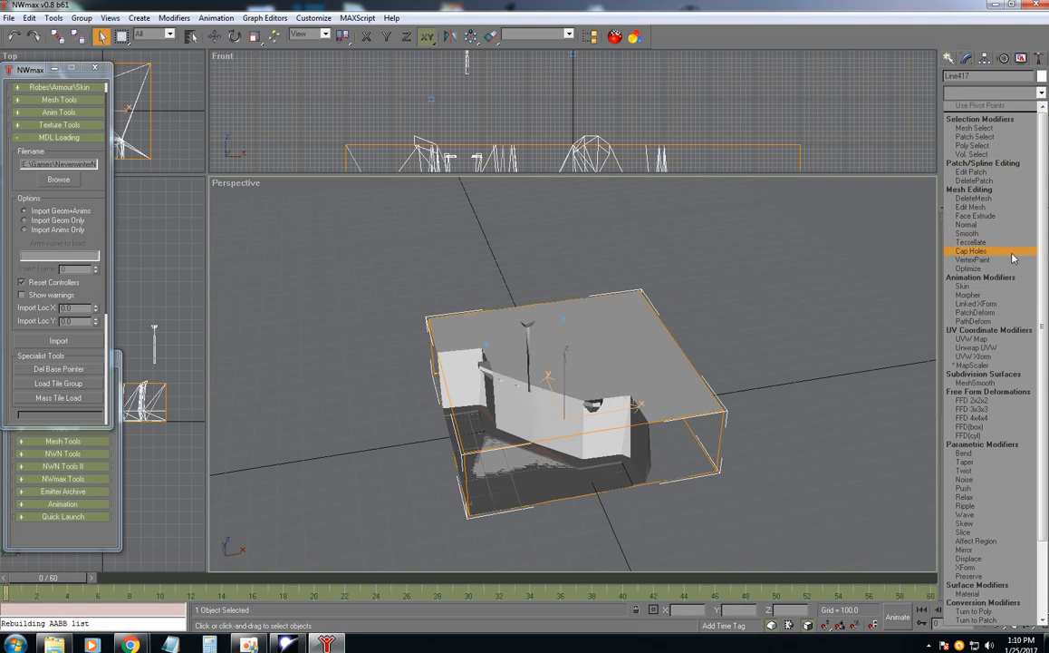
click(971, 107)
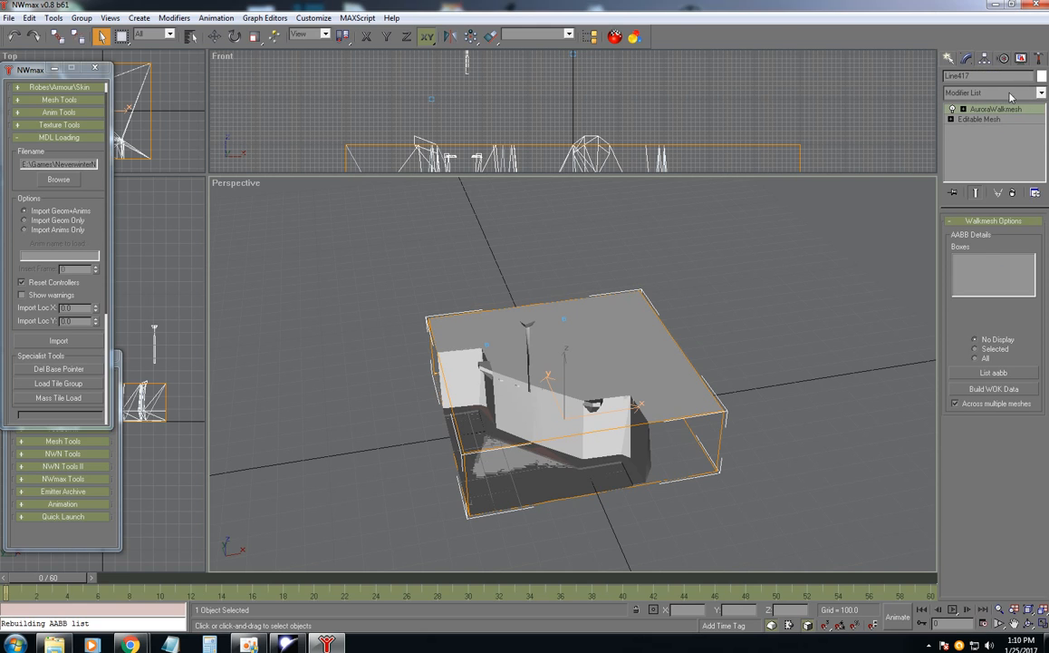
click(1041, 93)
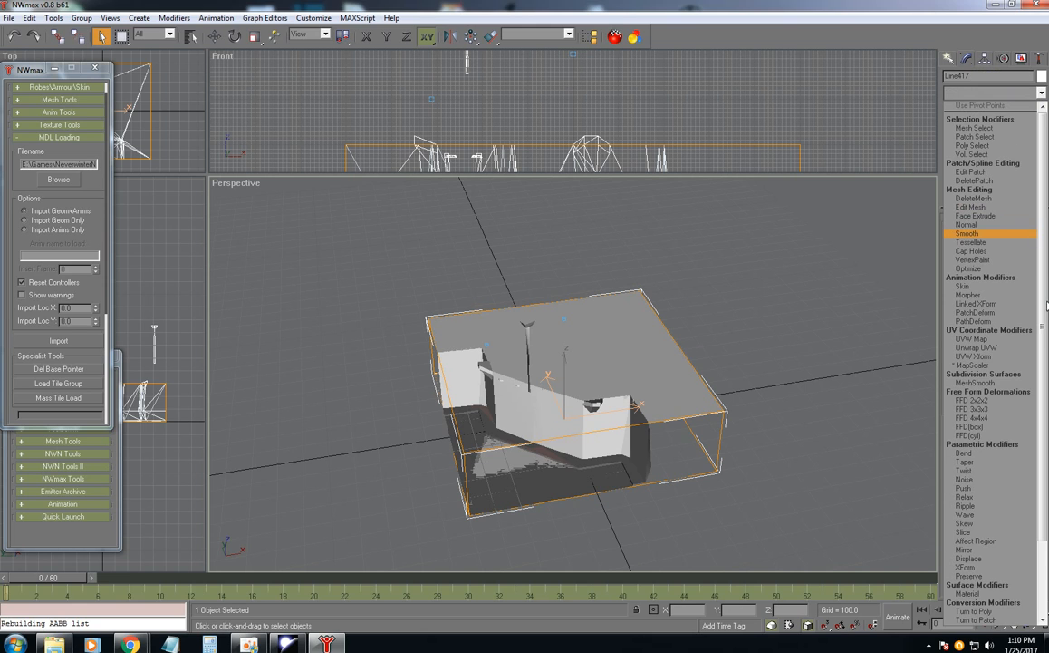
scroll(1036, 466, down, 3)
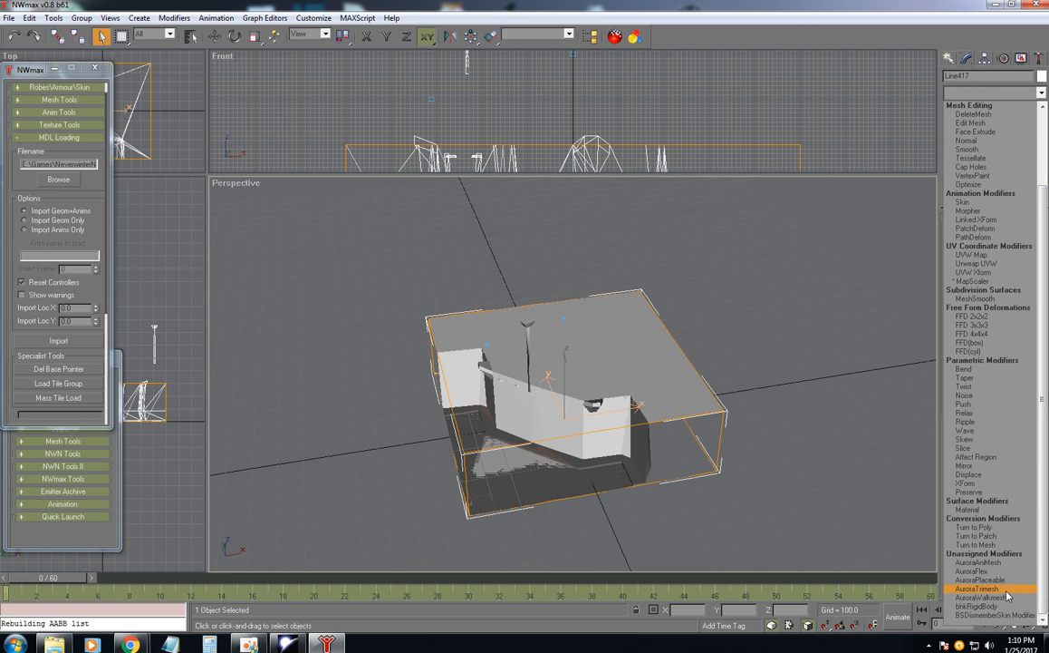
click(979, 589)
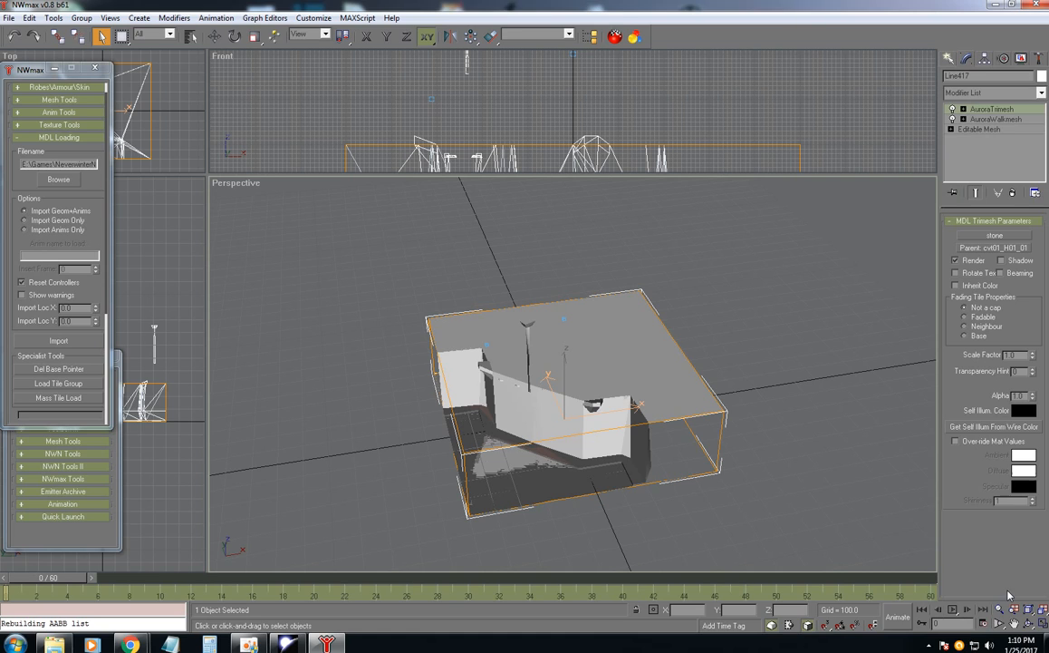
click(956, 442)
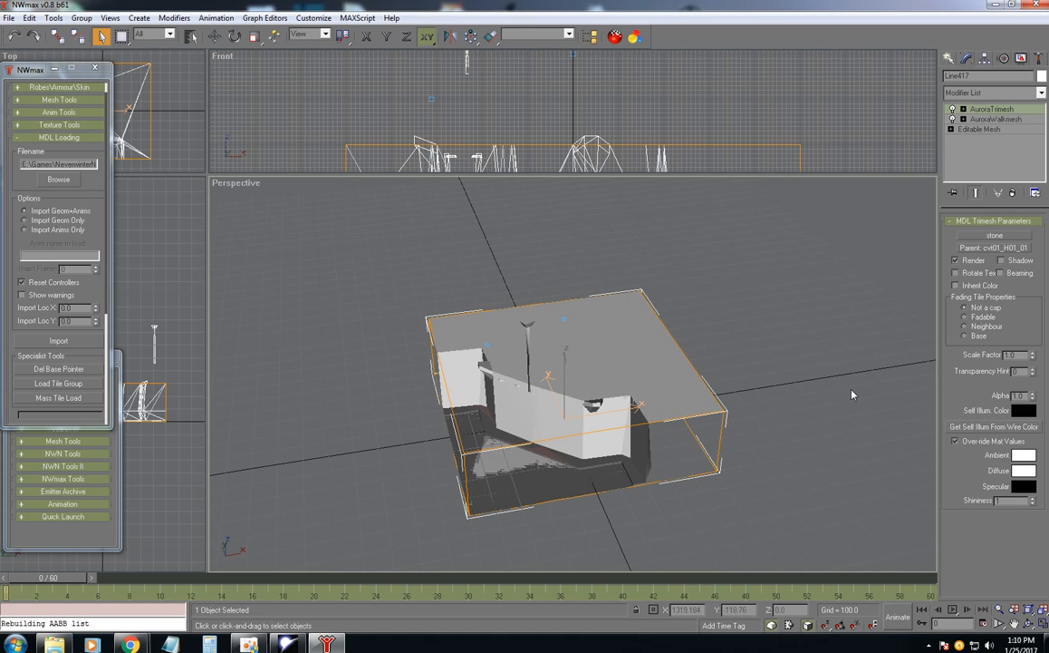
- Add a UVW Map modifier to Line417 and set its mapping type to Box
click(1041, 94)
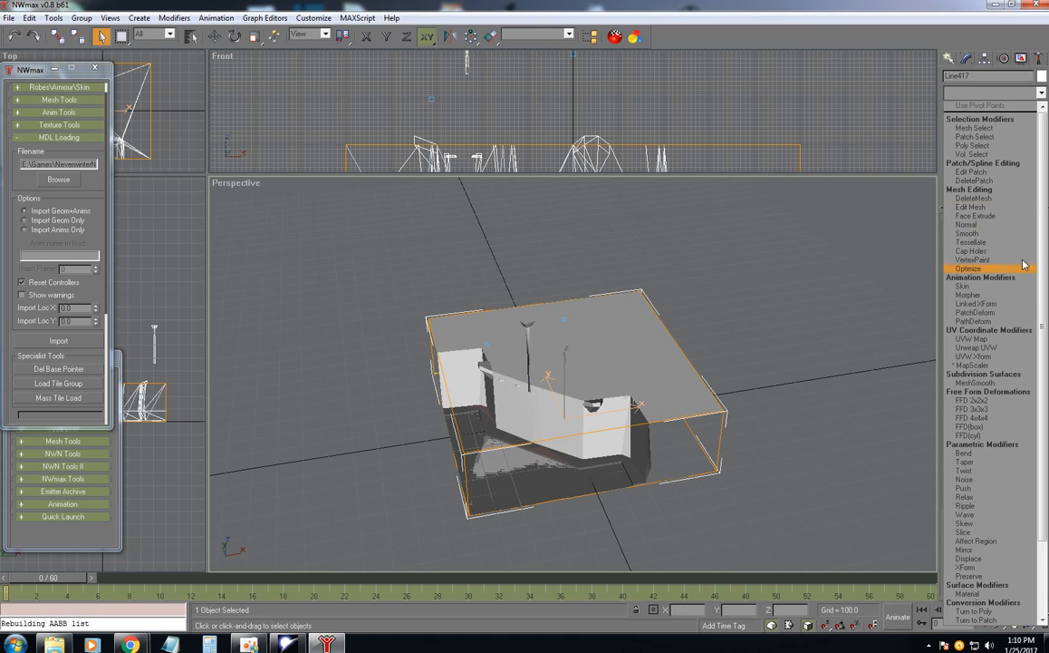
click(990, 339)
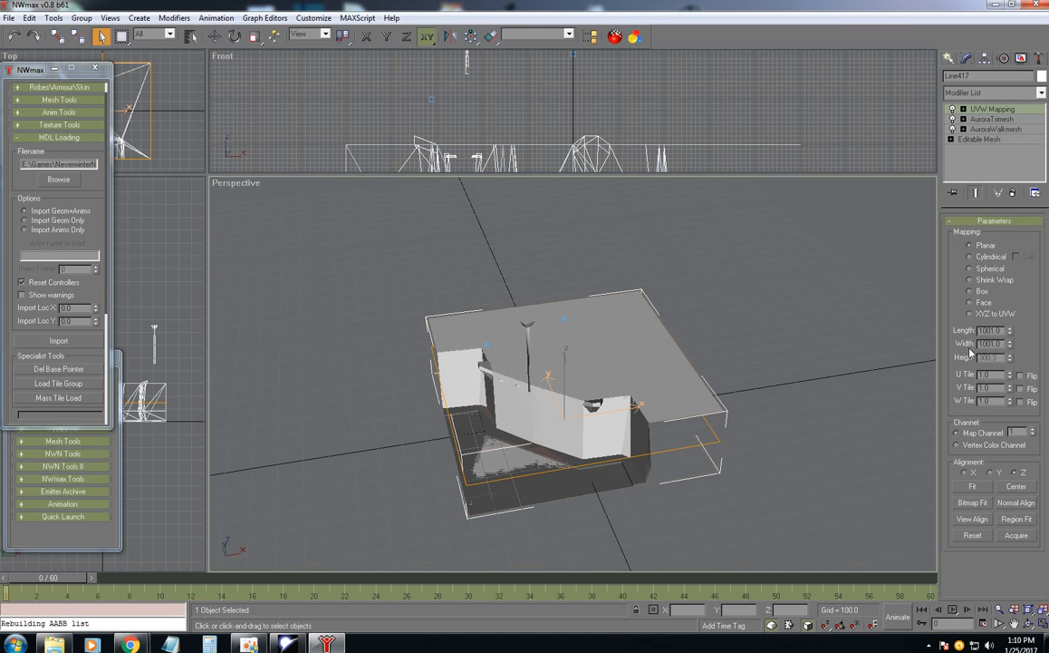
click(970, 294)
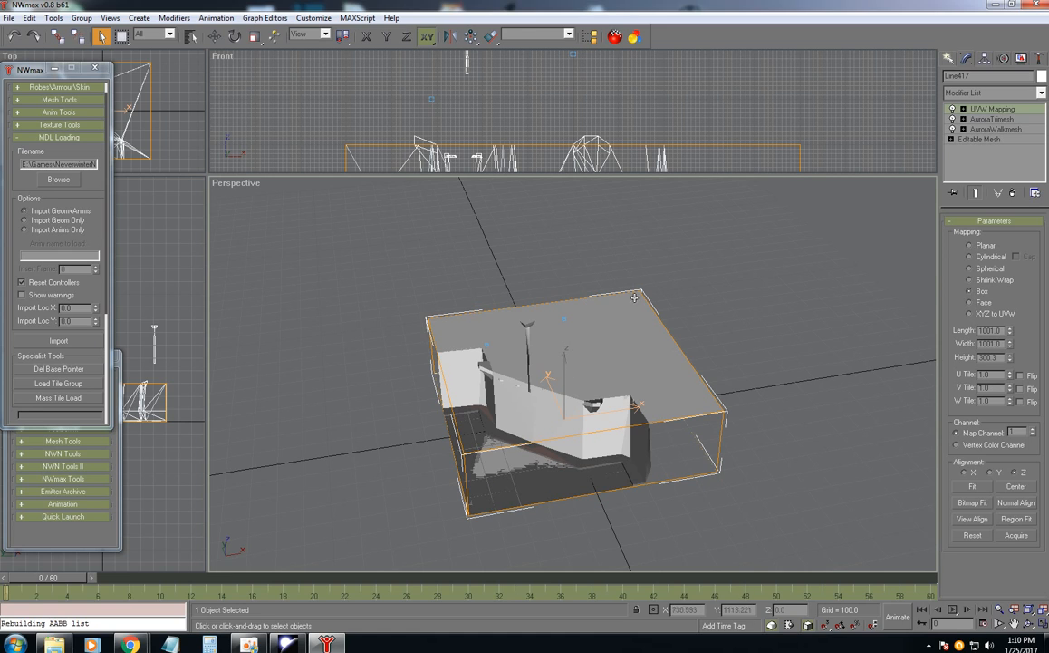
- Create a new Standard material and add a Bitmap map to its Diffuse channel
click(635, 38)
click(583, 36)
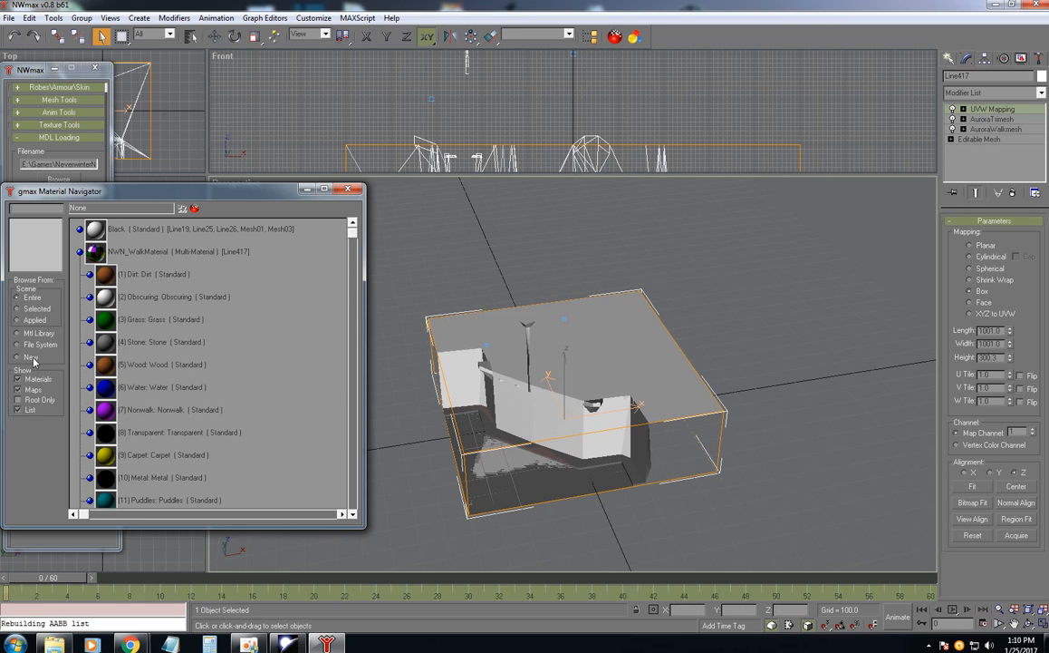
click(17, 357)
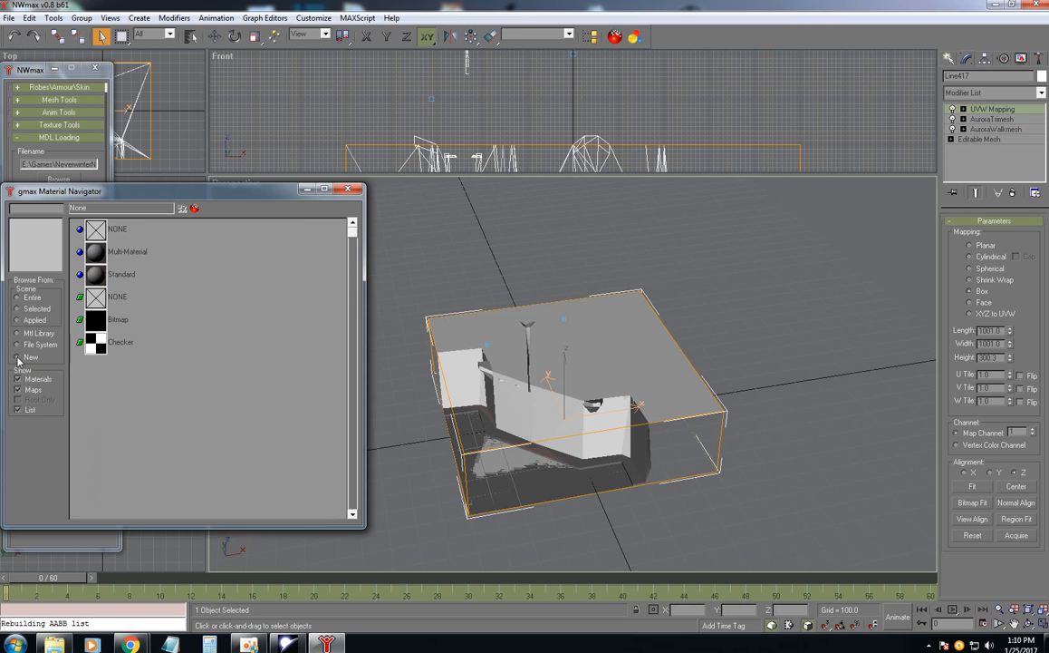
double_click(109, 274)
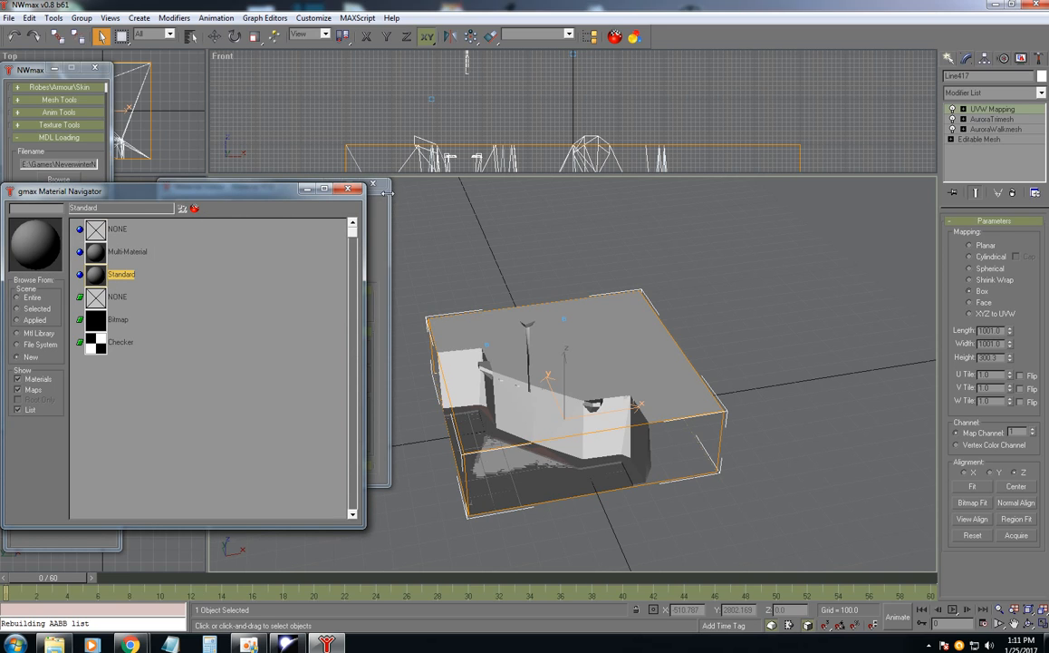
click(351, 180)
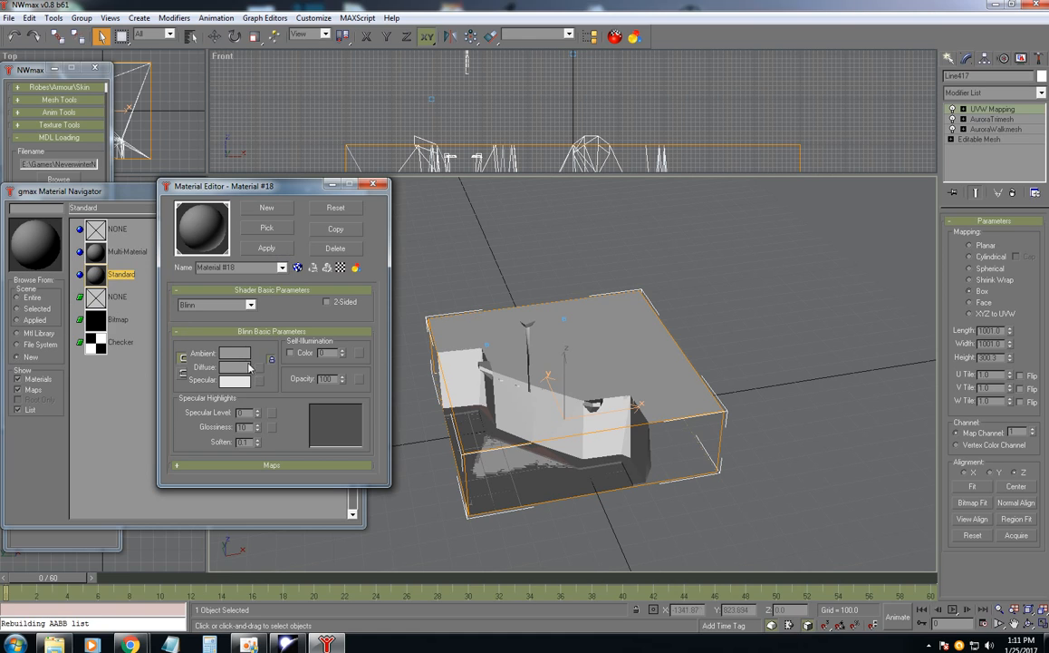
click(261, 370)
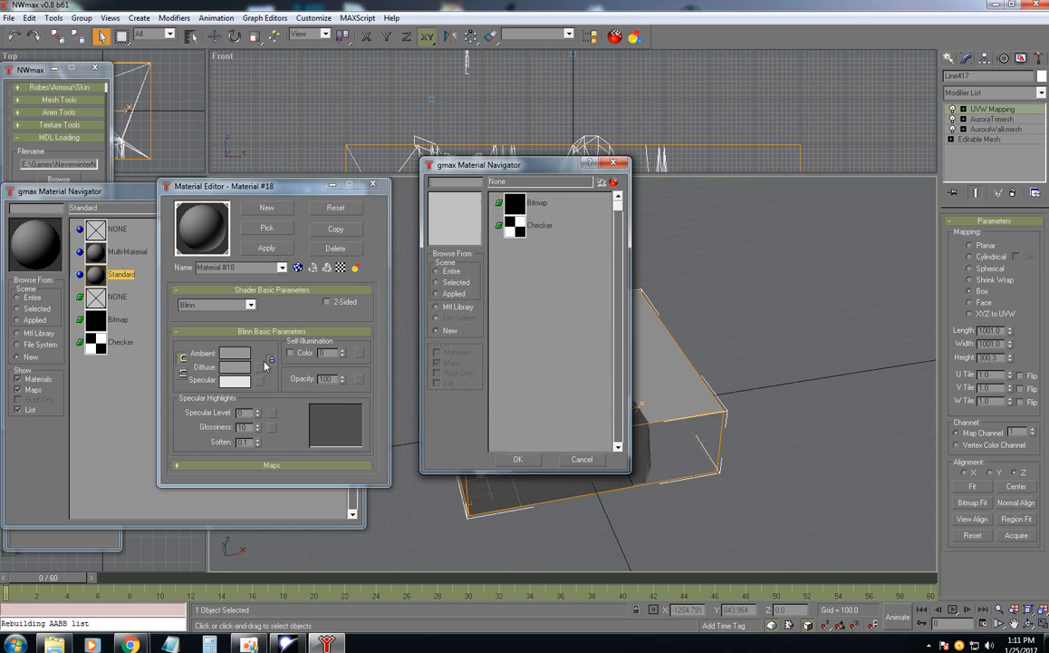
double_click(515, 203)
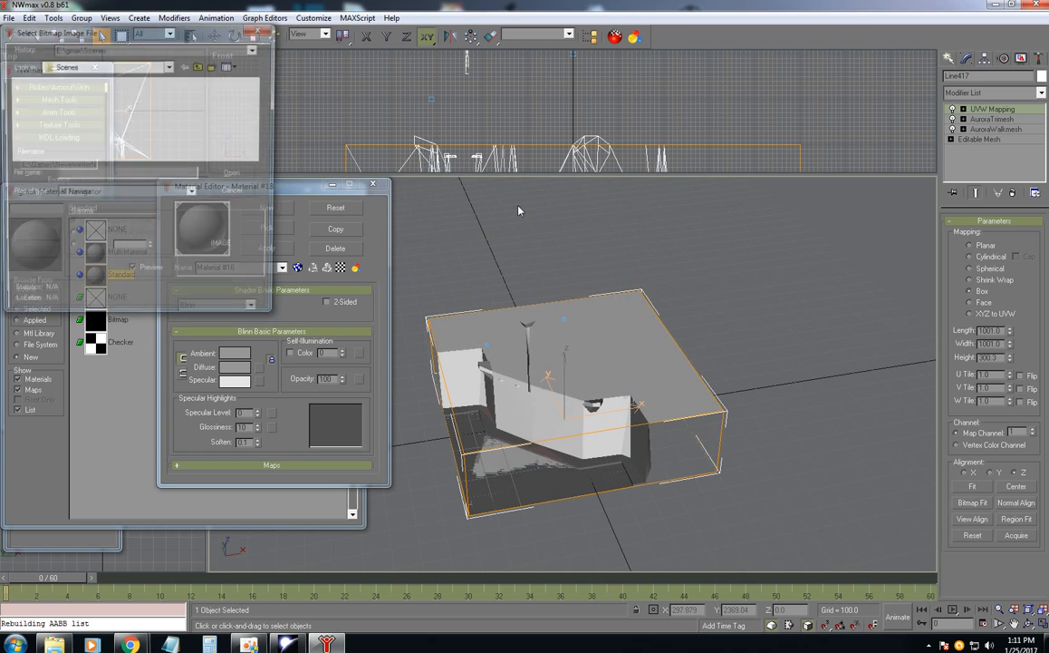
- Browse for the bitmap in E:\Games\NeverwinterNights\NWN\hak\Standard Tilesets\Castle Interior 1\Textures
click(168, 66)
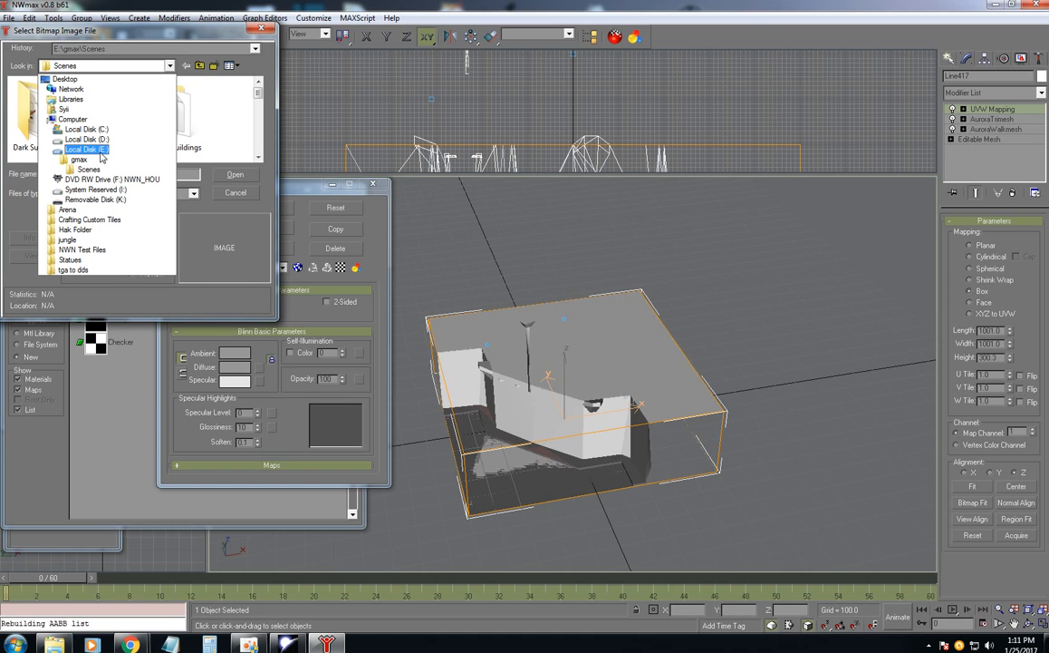
click(100, 150)
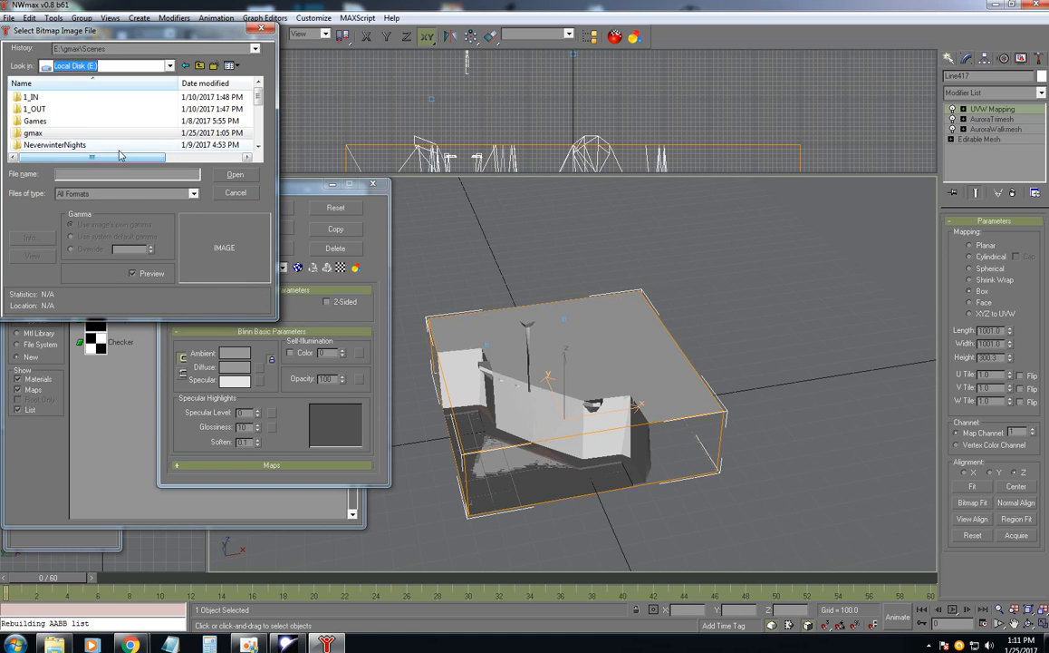
mouse_move(261, 102)
mouse_down()
mouse_move(260, 118)
mouse_move(261, 106)
mouse_up()
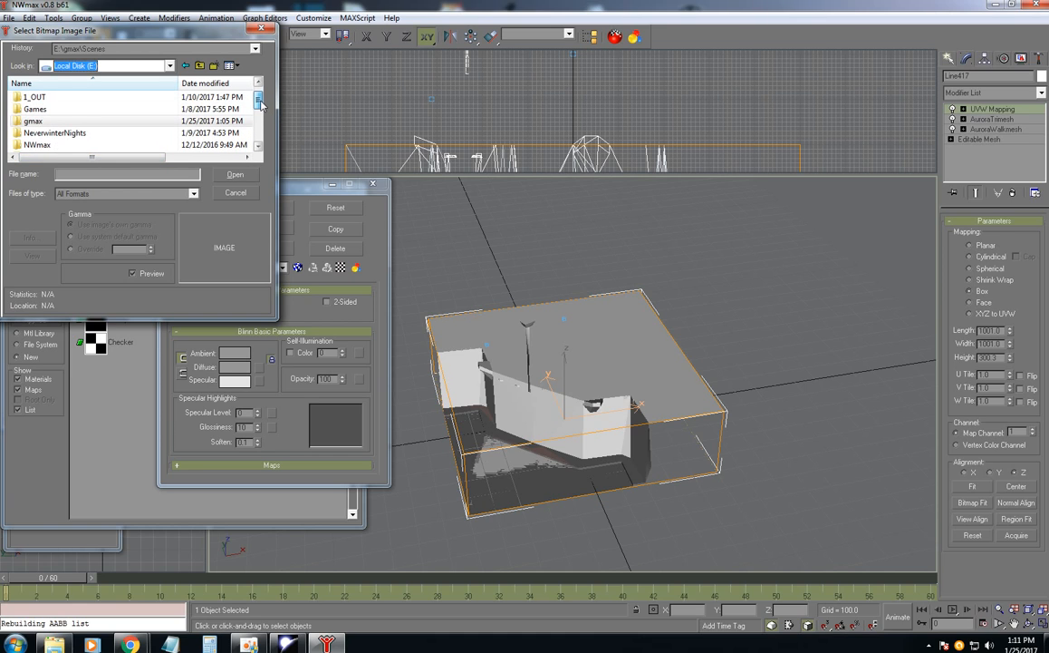
double_click(54, 109)
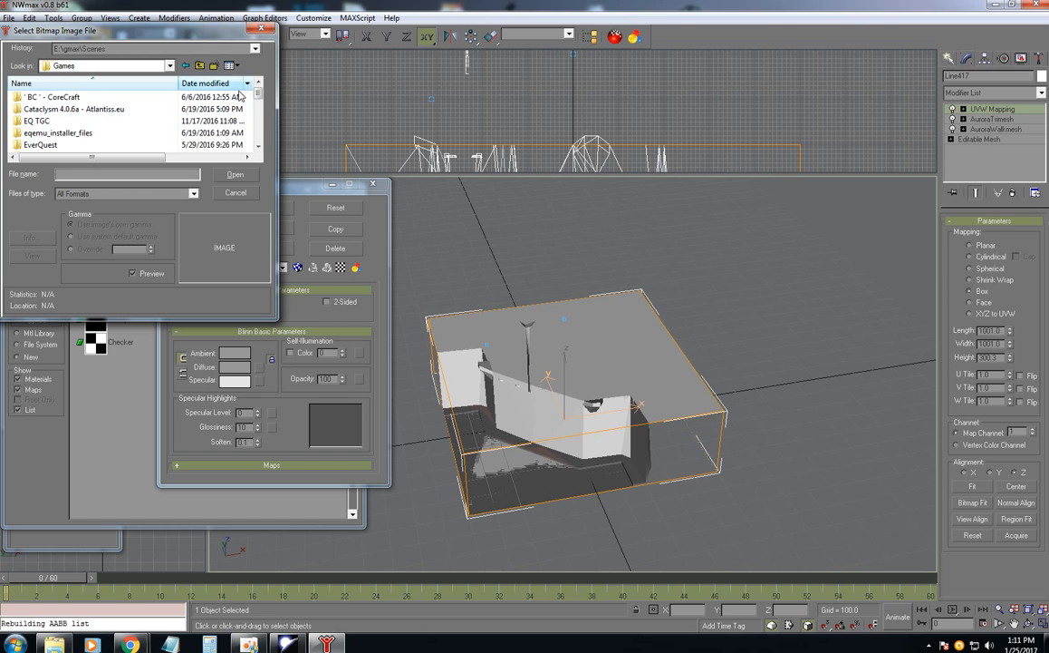
drag(257, 96, 256, 124)
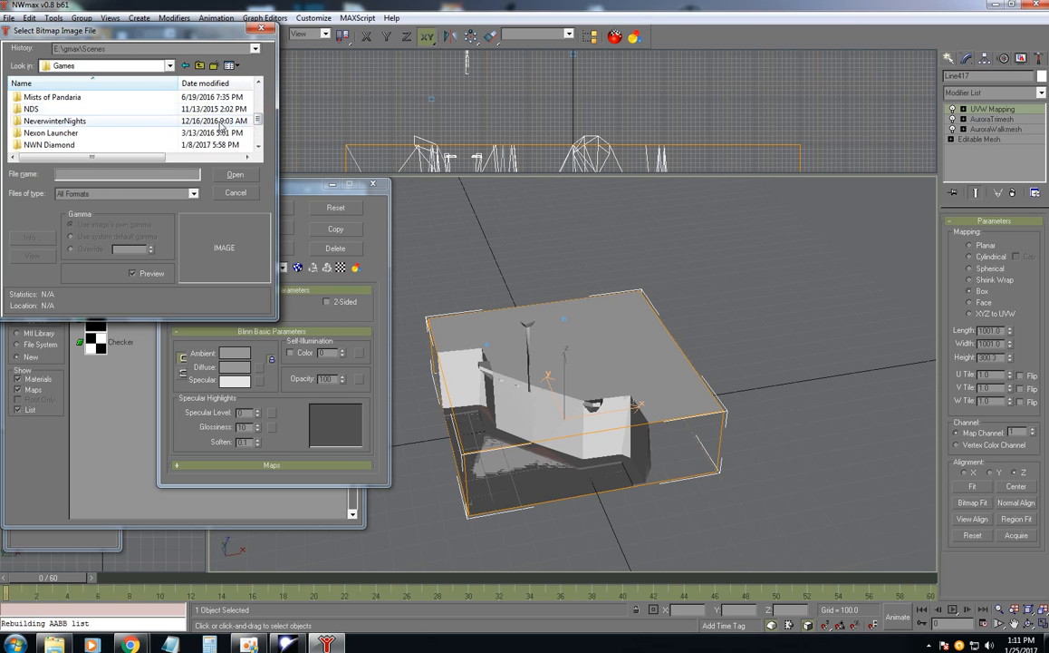
double_click(101, 121)
double_click(90, 109)
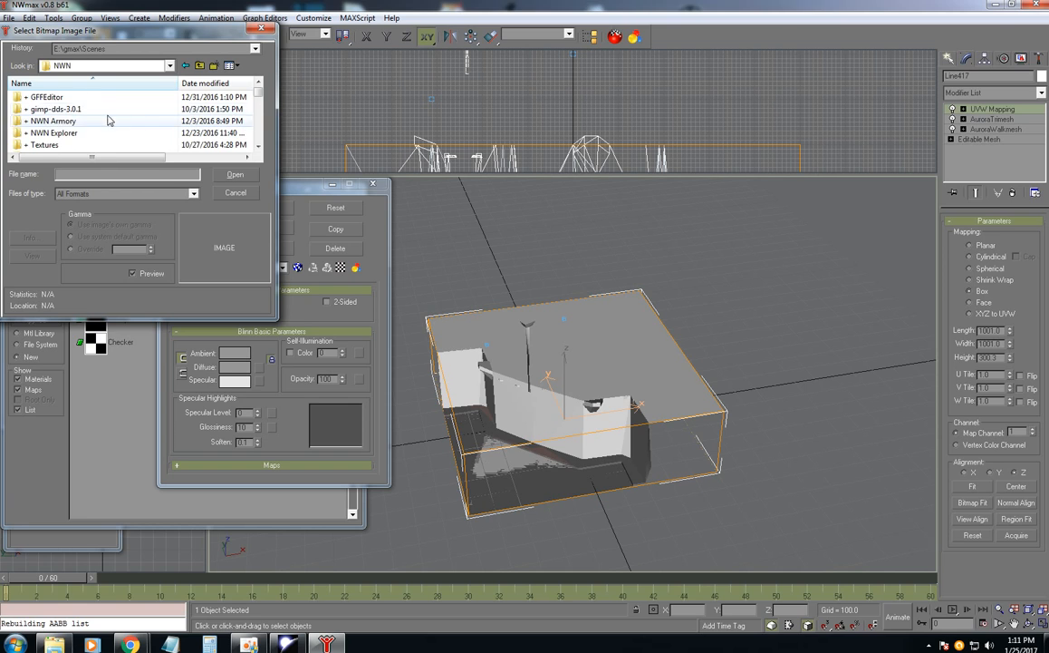
drag(258, 92, 257, 109)
double_click(100, 110)
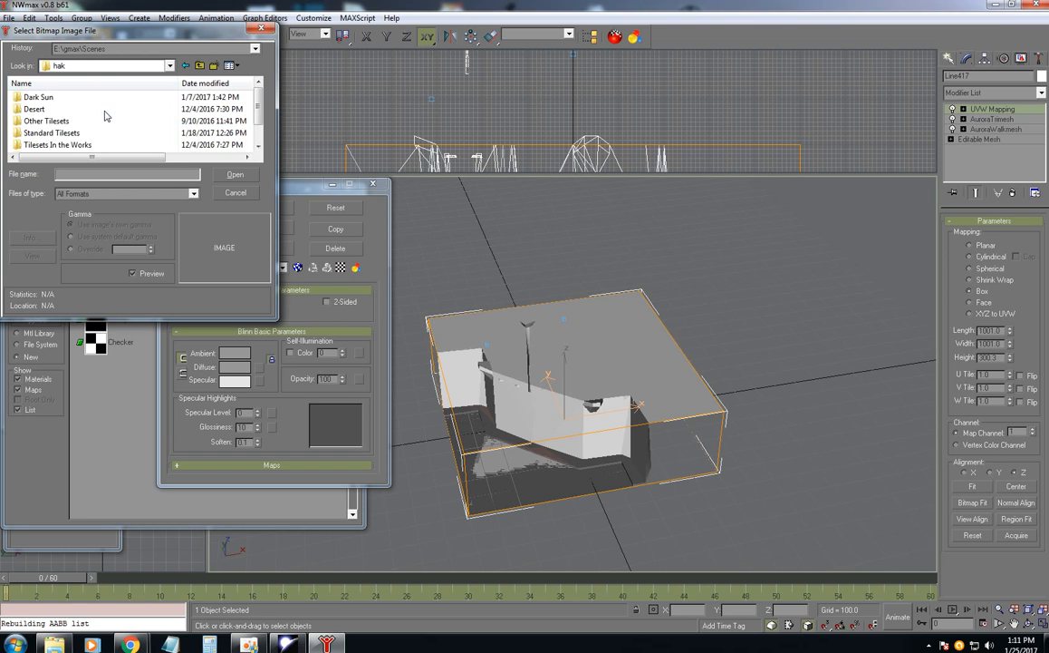
scroll(259, 110, down, 1)
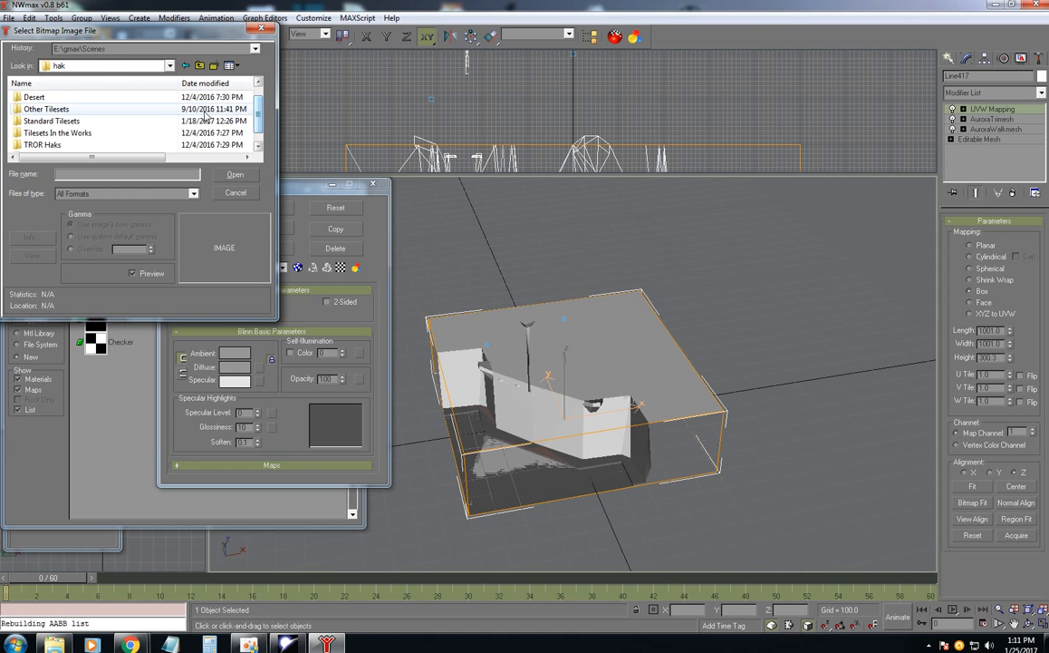
double_click(159, 120)
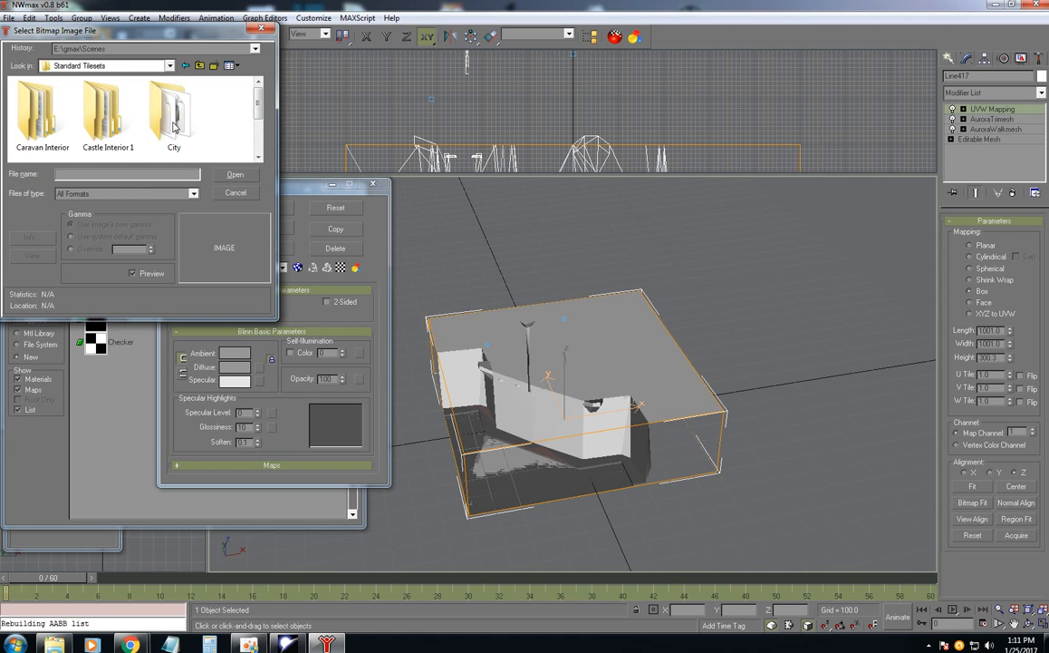
double_click(101, 110)
double_click(39, 120)
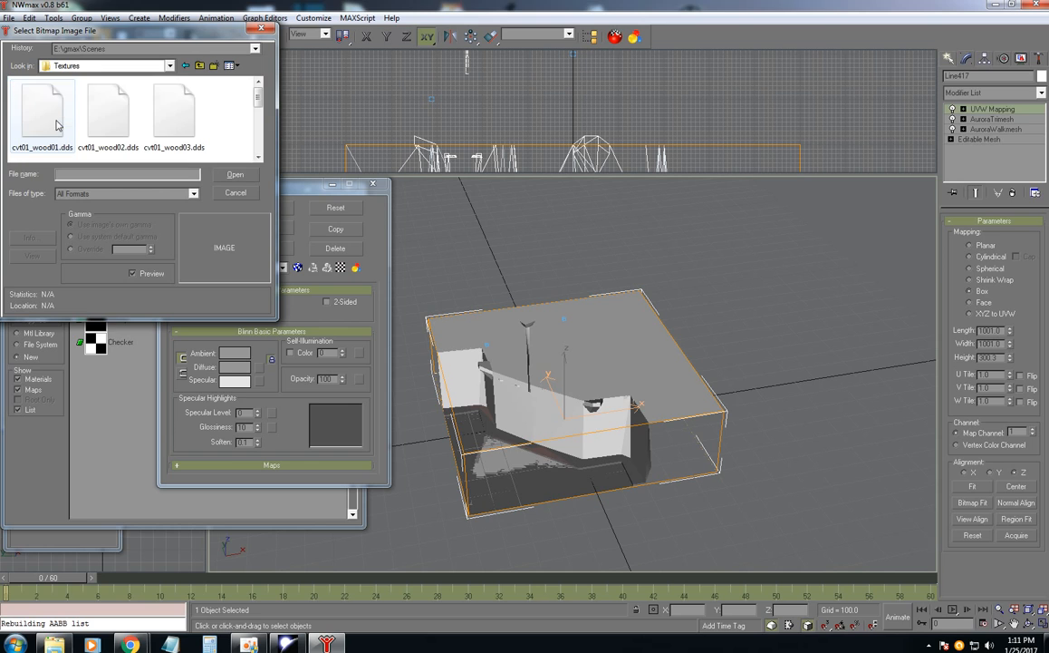
- Try cvt01_wood01.dds as the diffuse bitmap, and load the tcm01_wood01 texture instead
click(54, 115)
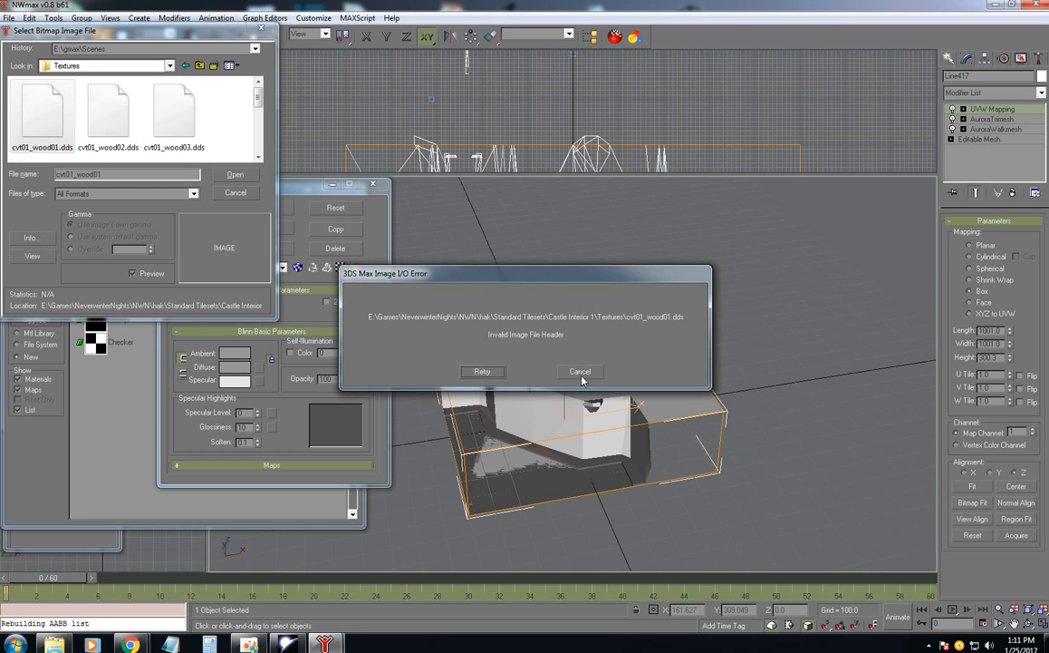
click(581, 374)
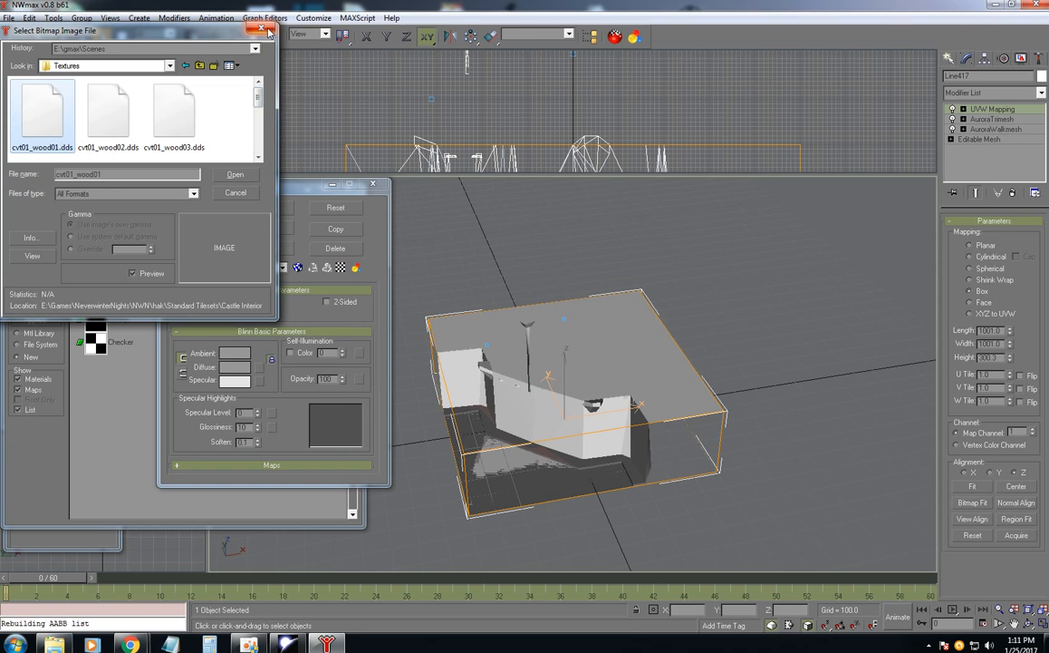
drag(258, 93, 259, 119)
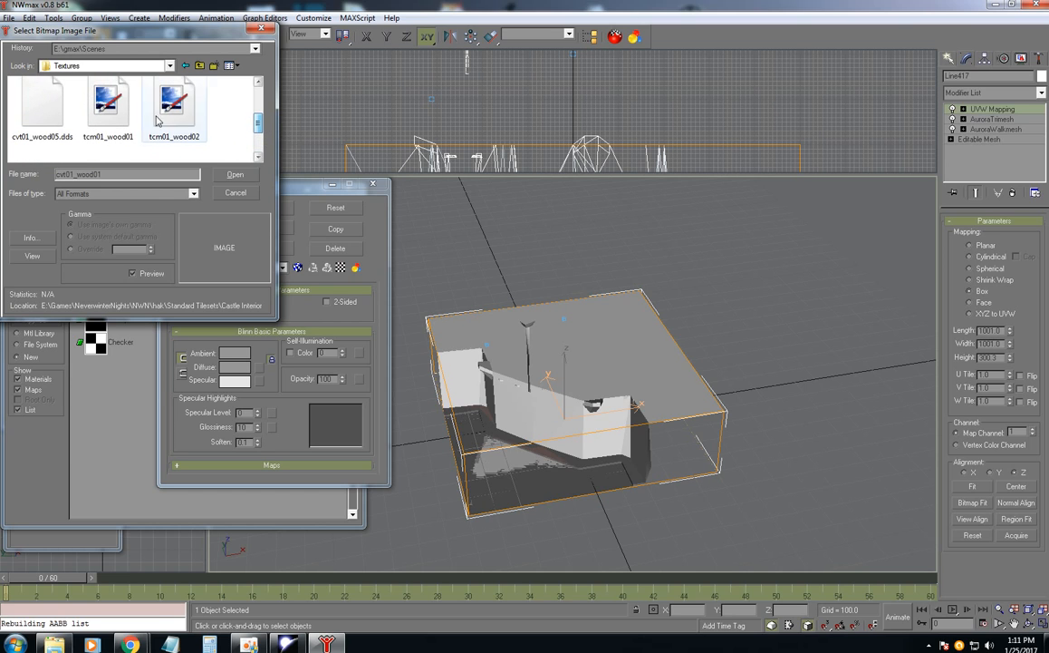
click(107, 109)
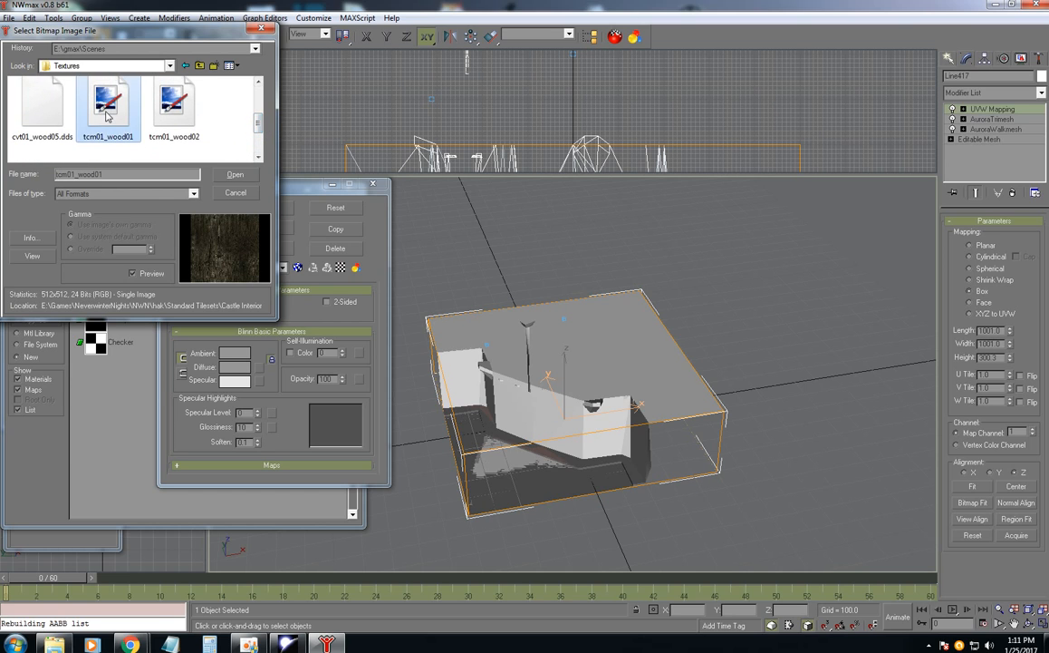
click(225, 172)
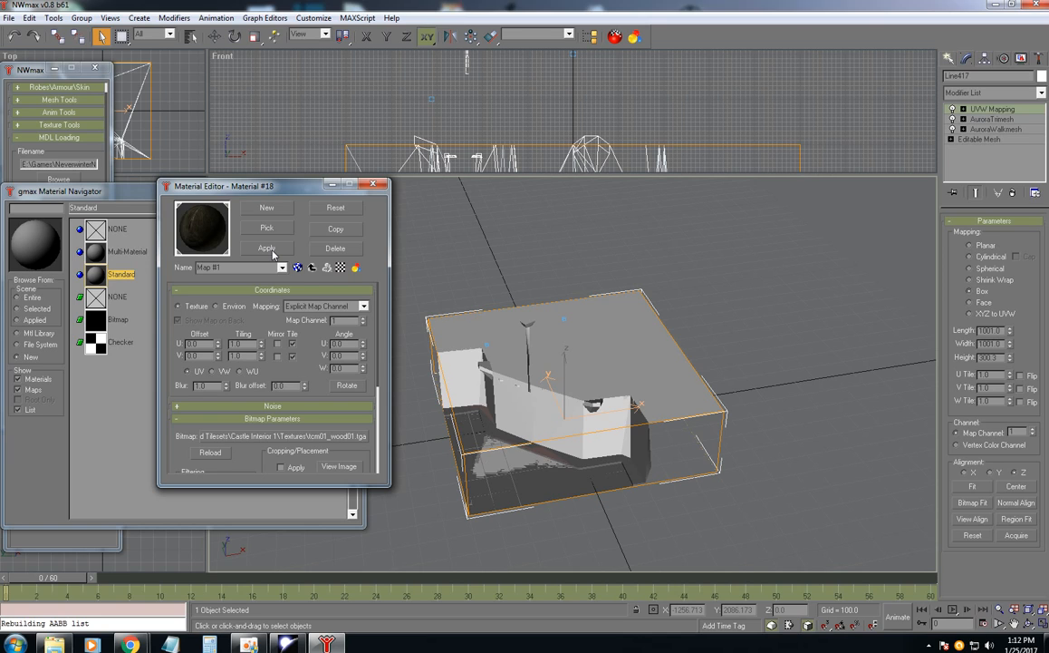
- Apply the wood material to Line417, show its map in the viewport, and close both material windows
click(267, 249)
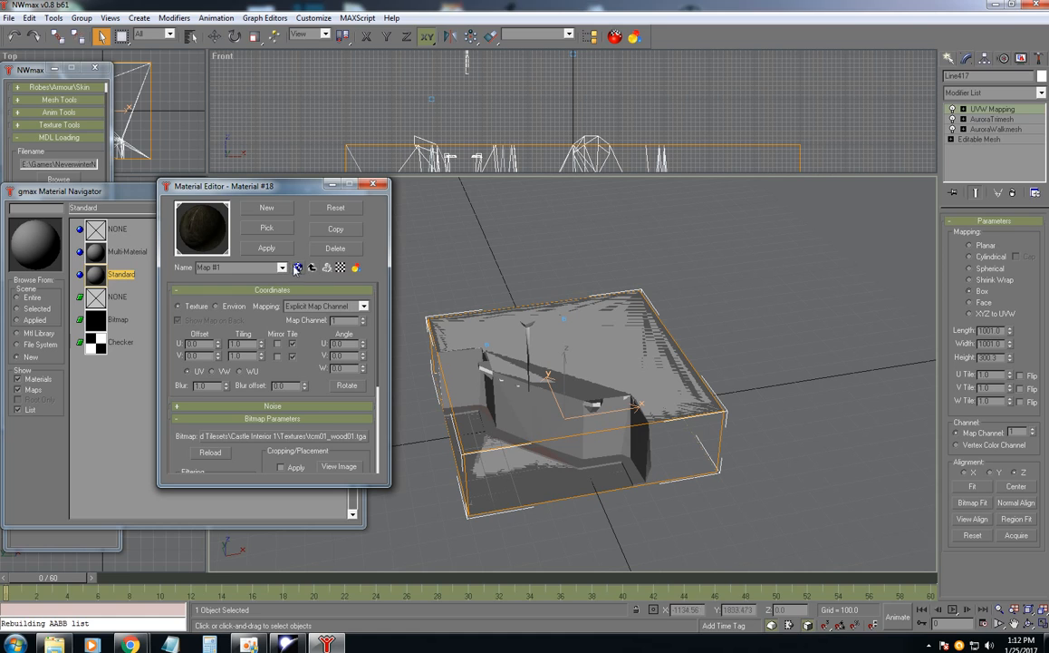
click(298, 269)
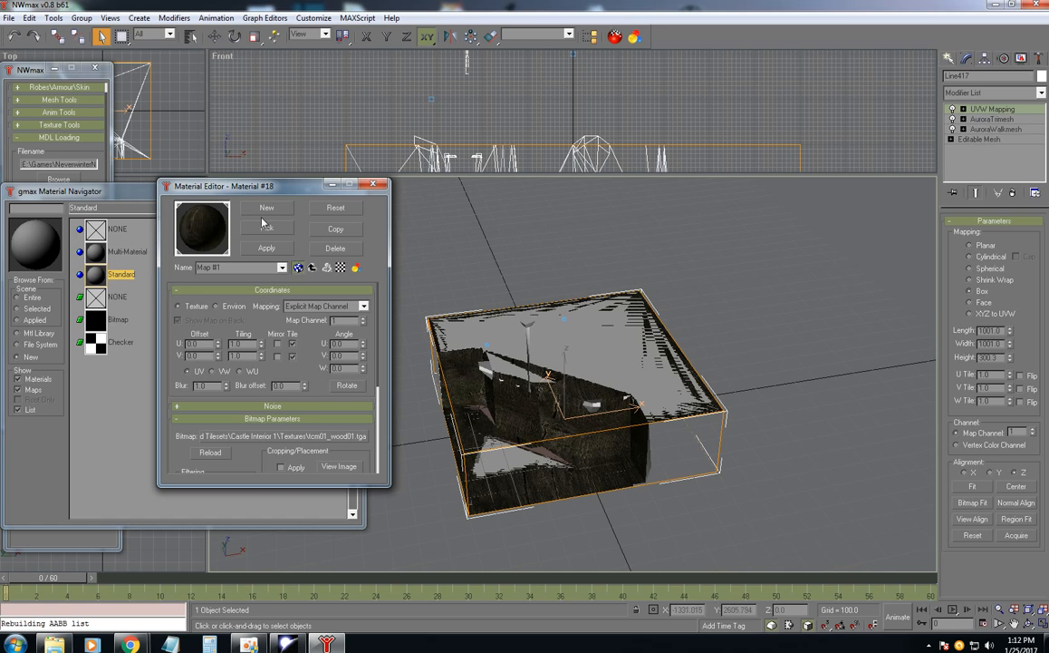
click(379, 187)
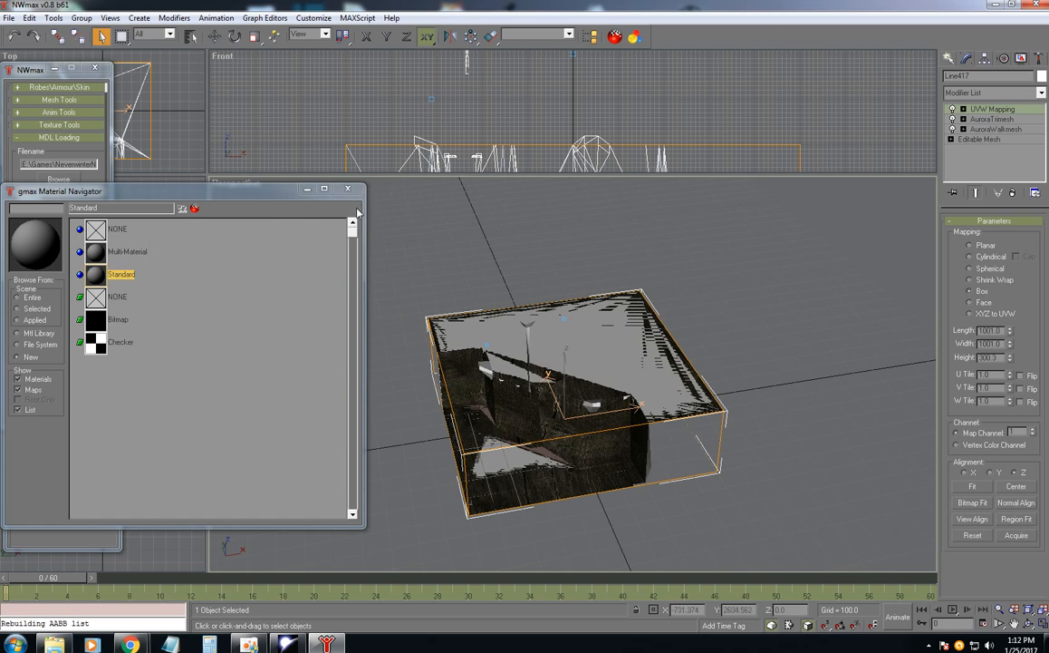
click(358, 192)
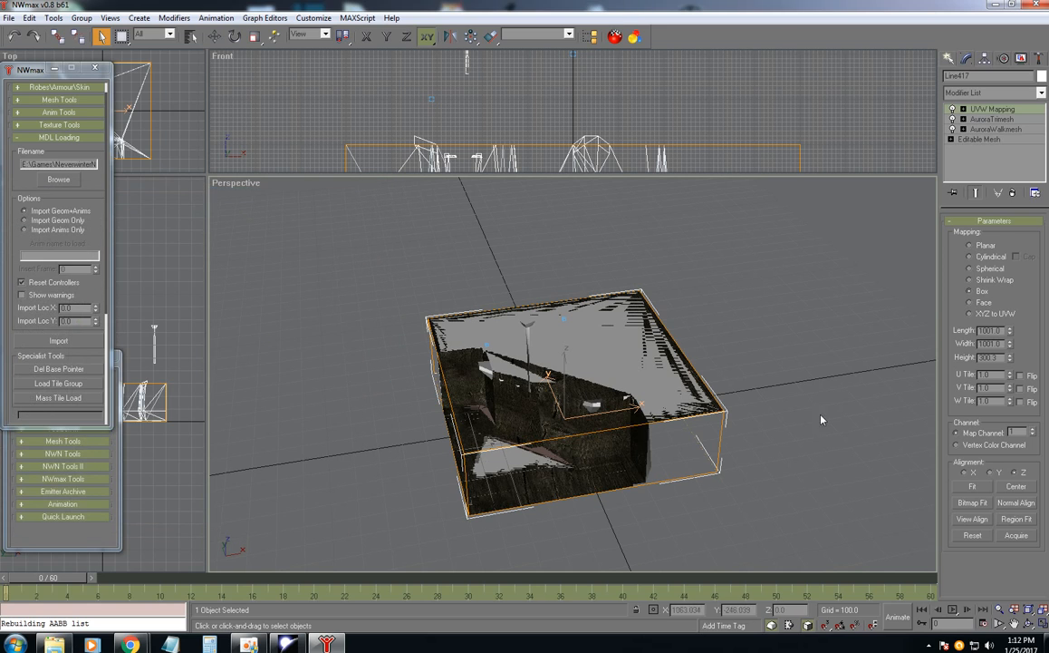
- Set the length, width and height of Line417's box UVW mapping to 512 each
key(ctrl+r)
drag(860, 530, 637, 398)
scroll(605, 403, up, 5)
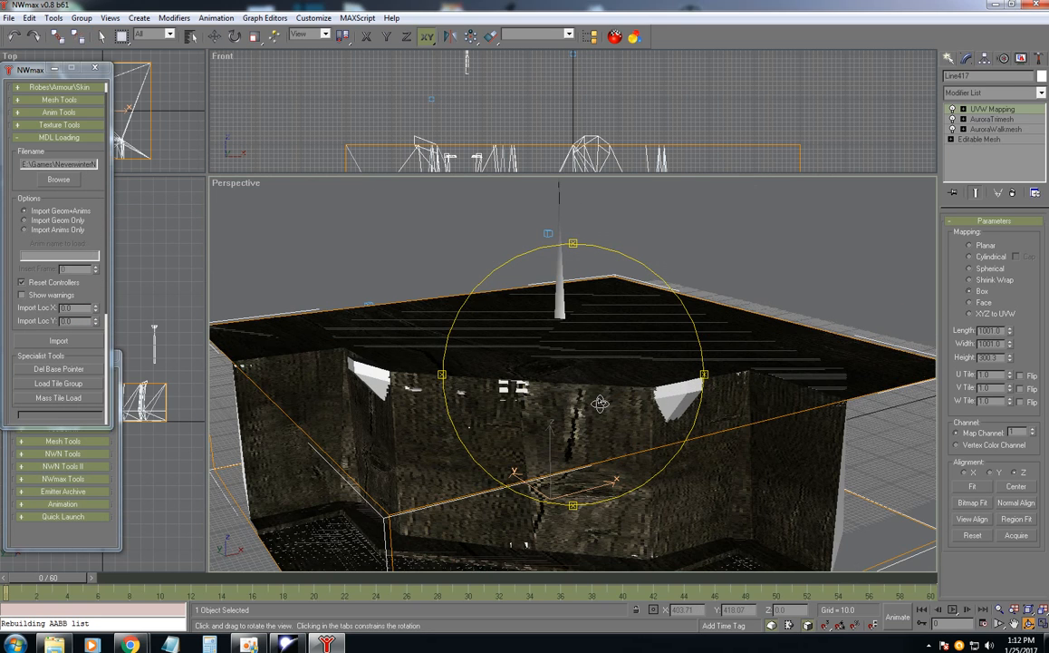
scroll(600, 404, down, 5)
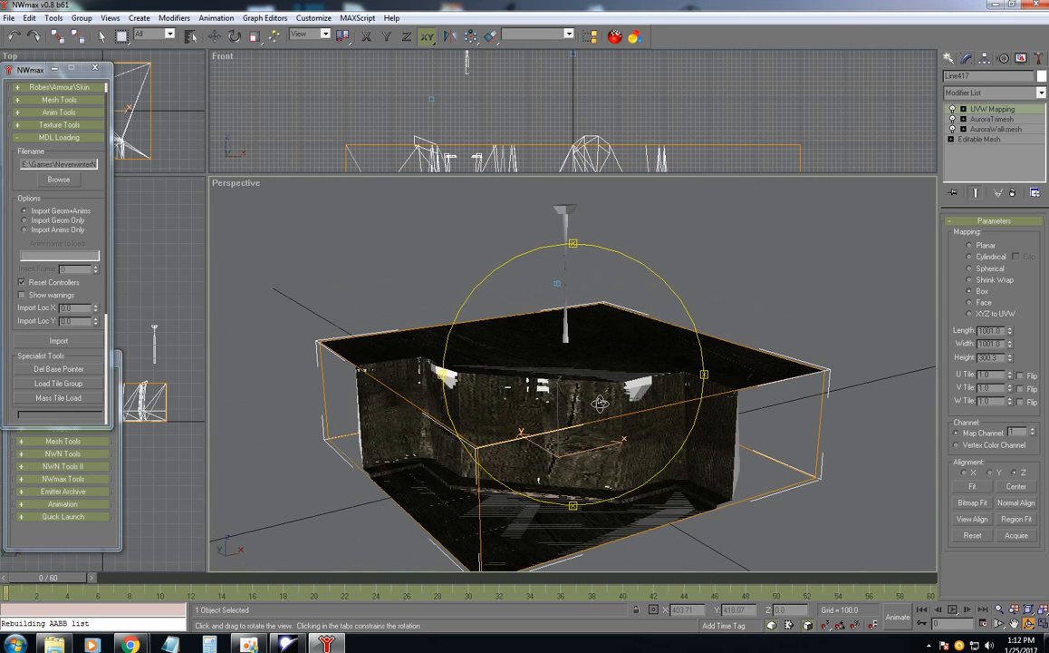
click(990, 329)
text(512)
key(Tab)
text(512)
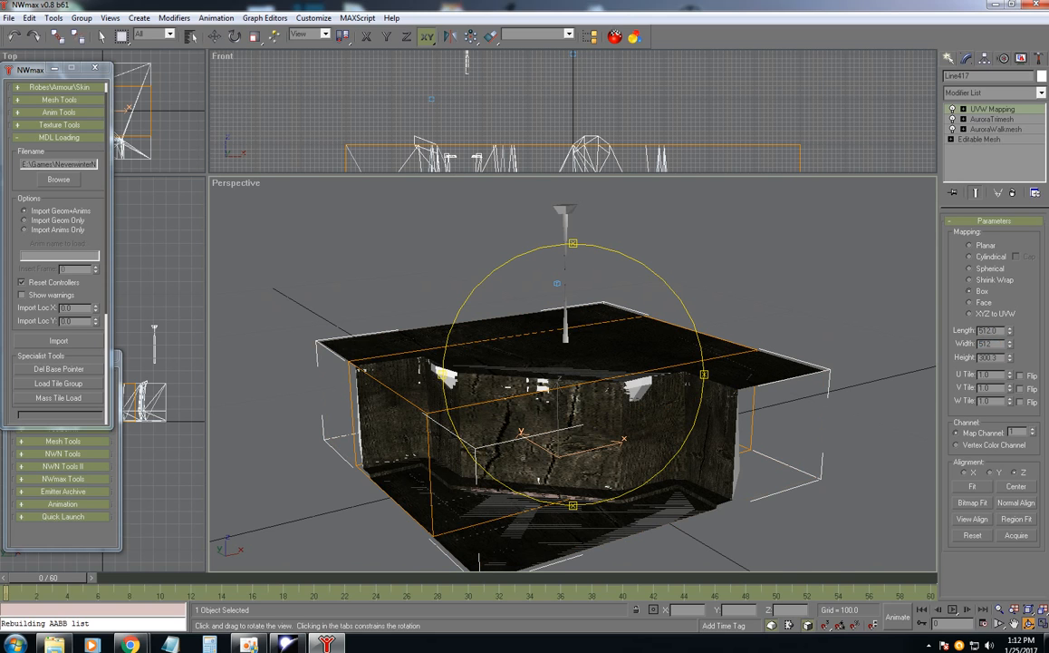
text(51)
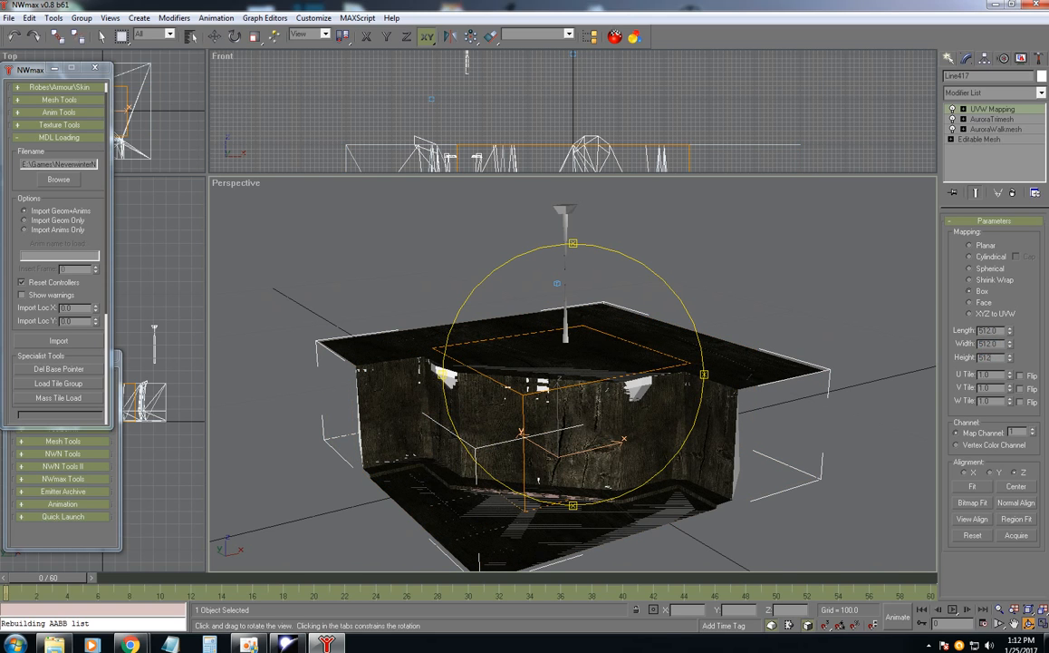
text(2)
key(Return)
drag(624, 426, 624, 351)
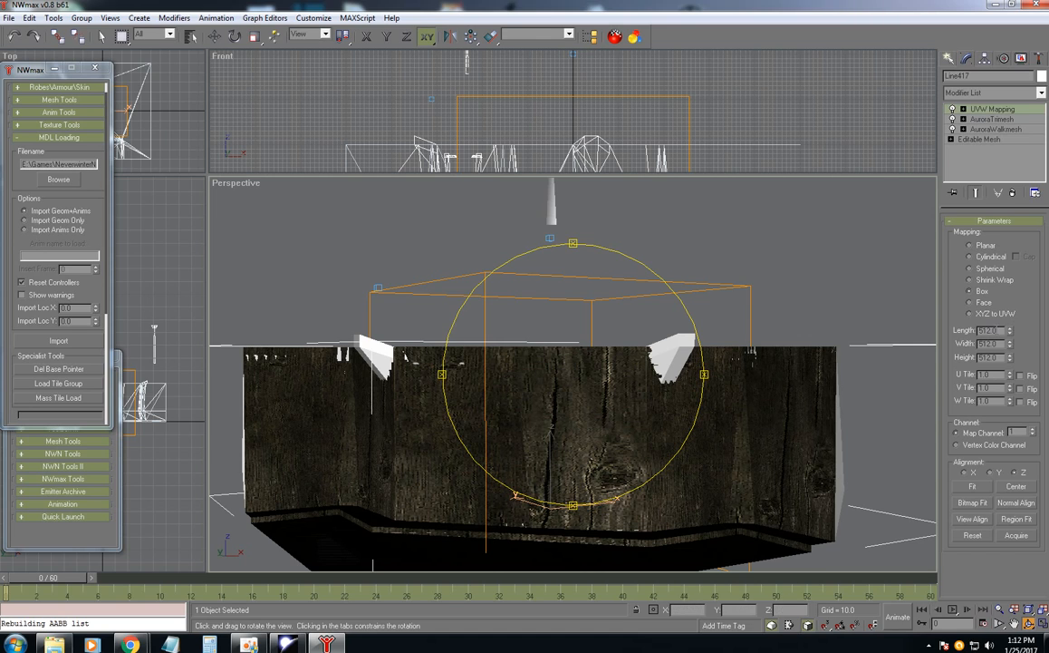
click(708, 420)
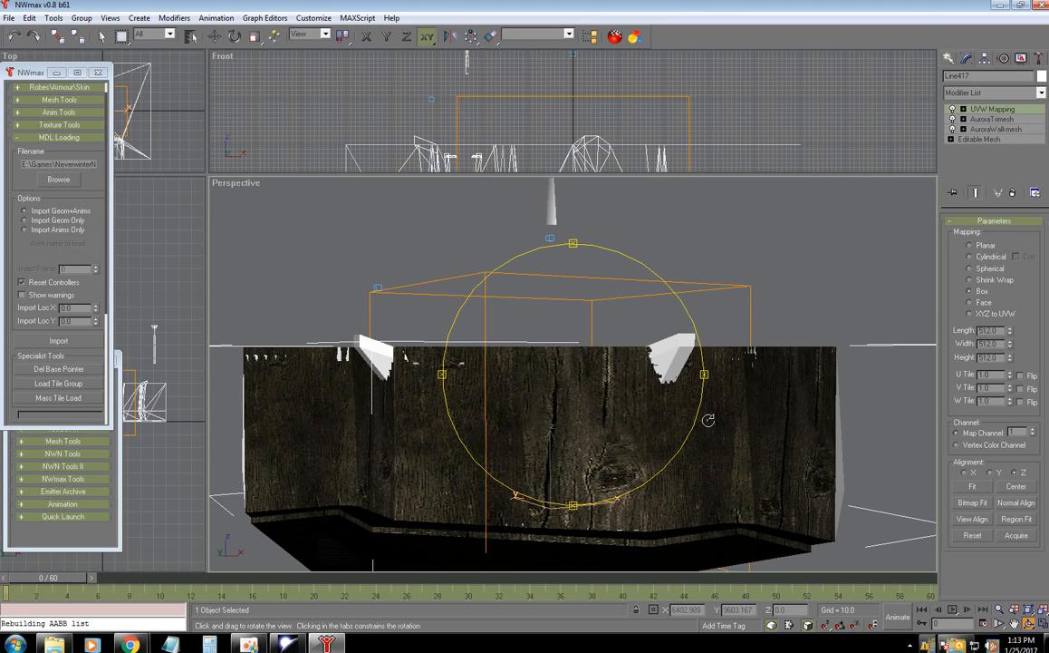
drag(707, 420, 581, 382)
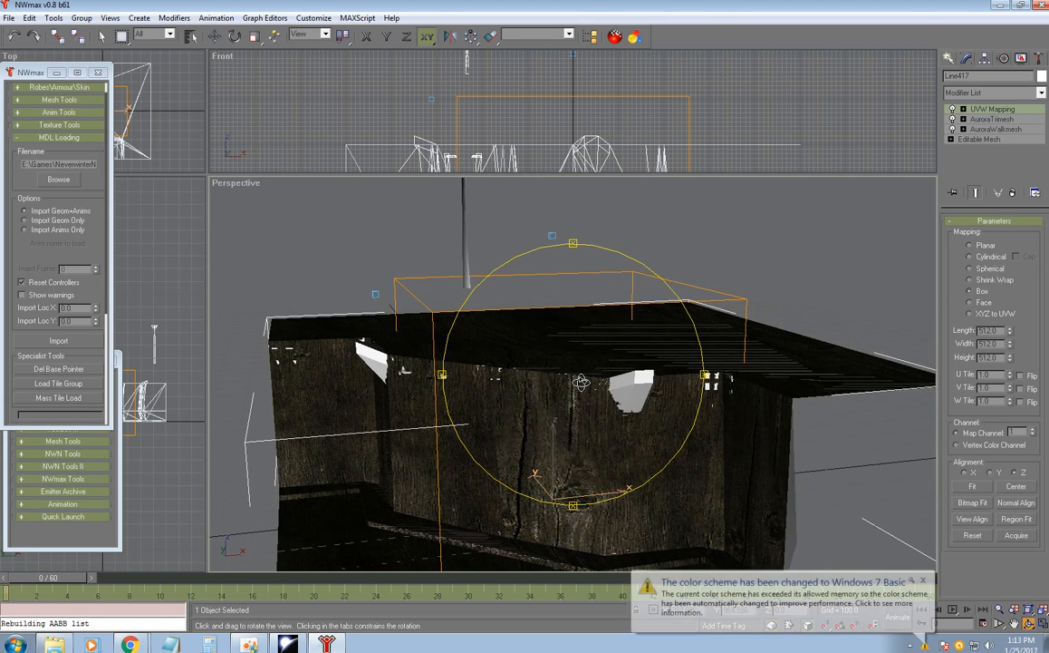
scroll(581, 382, down, 3)
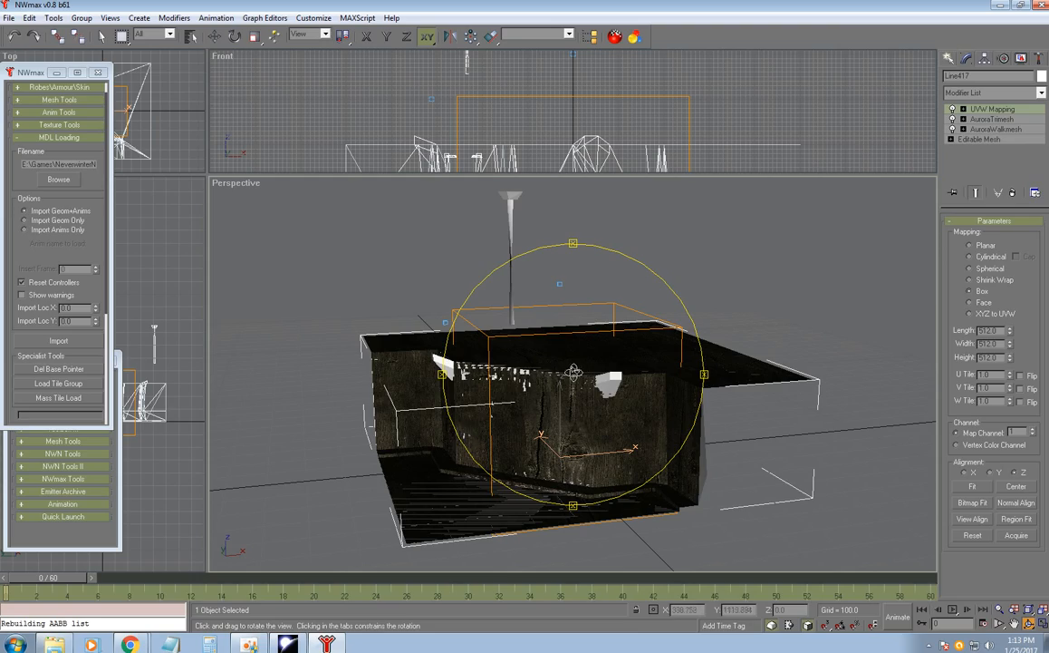
mouse_move(574, 371)
mouse_down()
mouse_move(562, 399)
mouse_move(553, 362)
mouse_move(531, 380)
mouse_move(512, 377)
mouse_move(553, 408)
mouse_move(614, 379)
mouse_move(578, 384)
mouse_up()
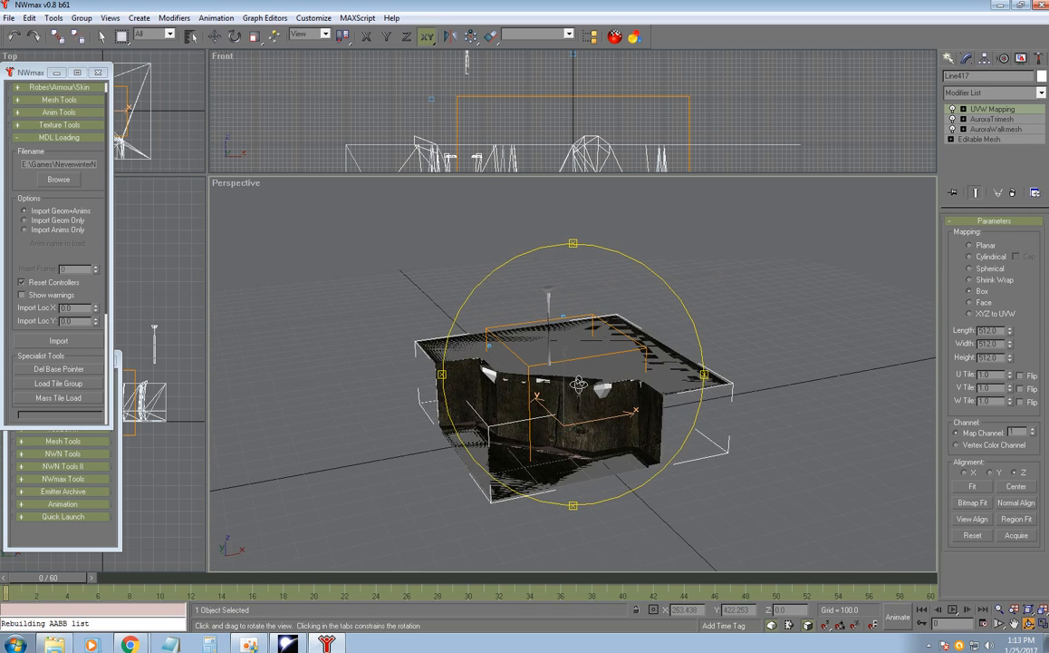